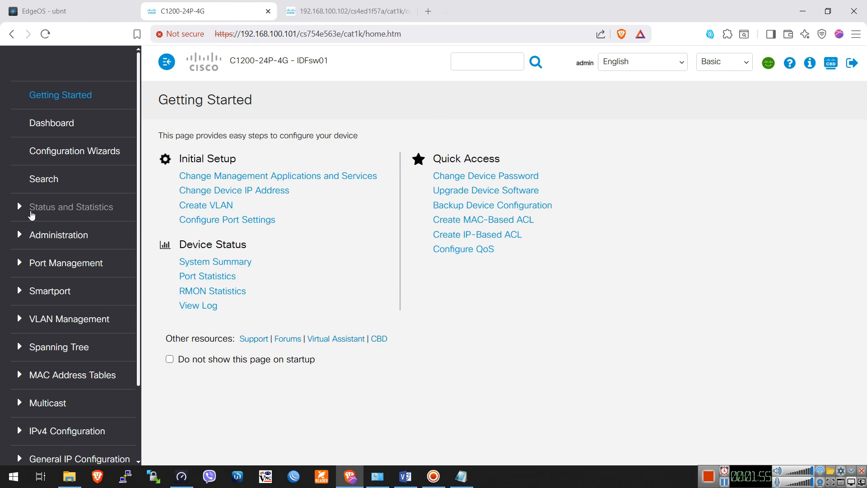
Open the switch's Port Settings page and review the port table
{"action": "left_click", "coordinate": [39, 264]}
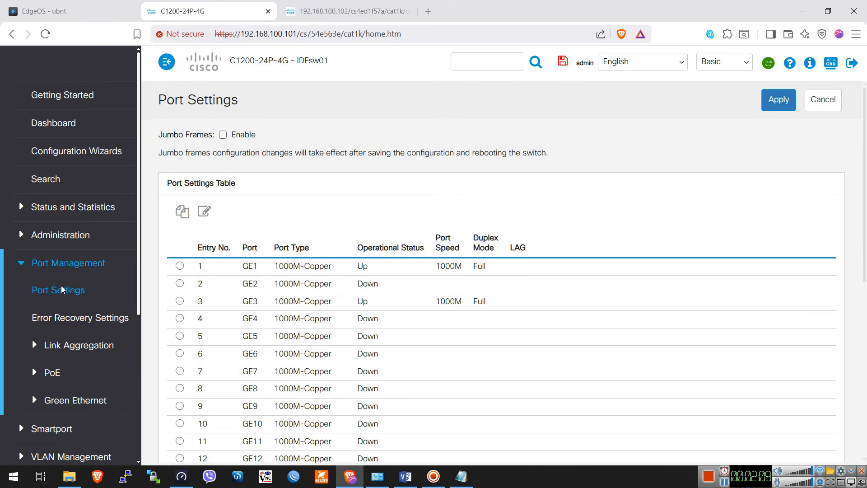
{"action": "scroll", "coordinate": [745, 357], "scroll_direction": "down", "scroll_amount": 8}
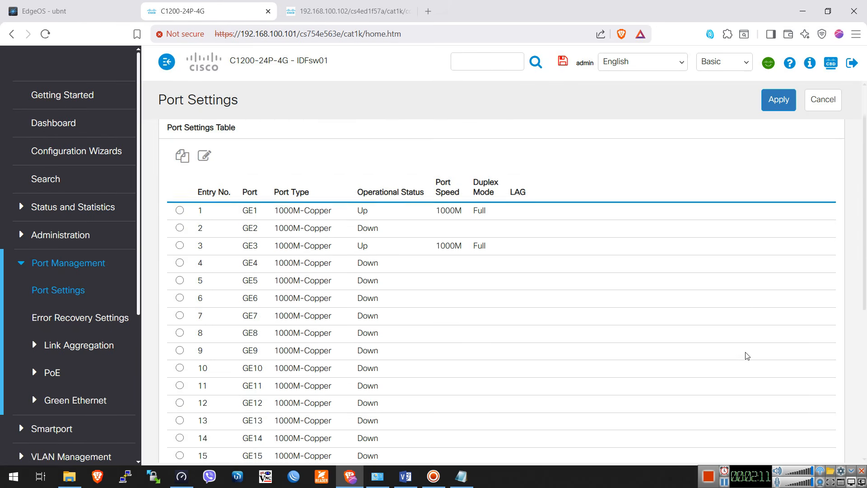
{"action": "scroll", "coordinate": [217, 277], "scroll_direction": "up", "scroll_amount": 8}
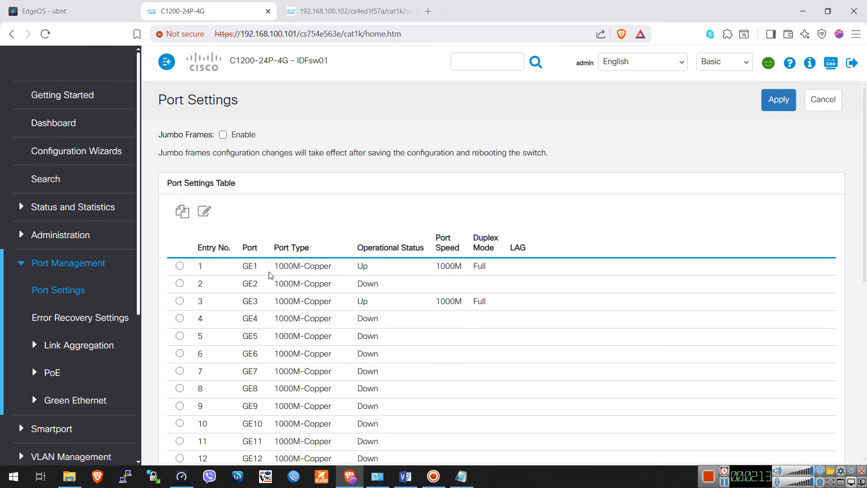
Open the VLAN Settings page, and switch to Visio to compare the VLAN table with the Topology diagram
{"action": "scroll", "coordinate": [97, 313], "scroll_direction": "down", "scroll_amount": 5}
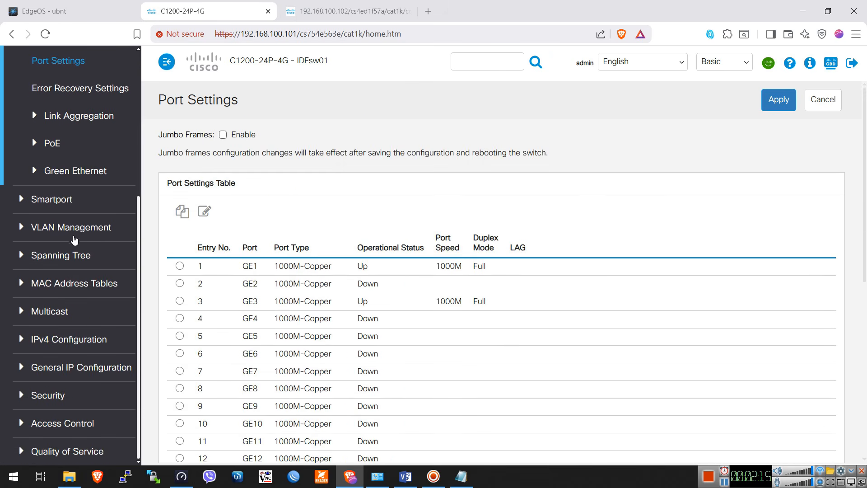
{"action": "left_click", "coordinate": [52, 228]}
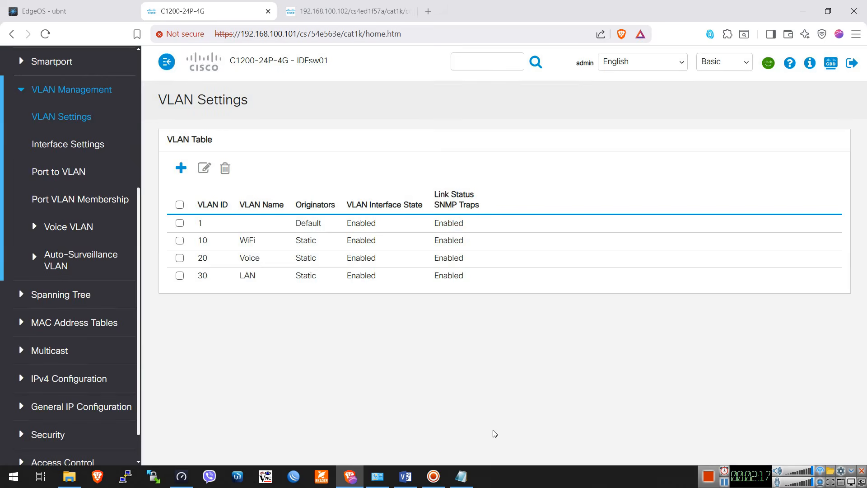
{"action": "left_click", "coordinate": [406, 476]}
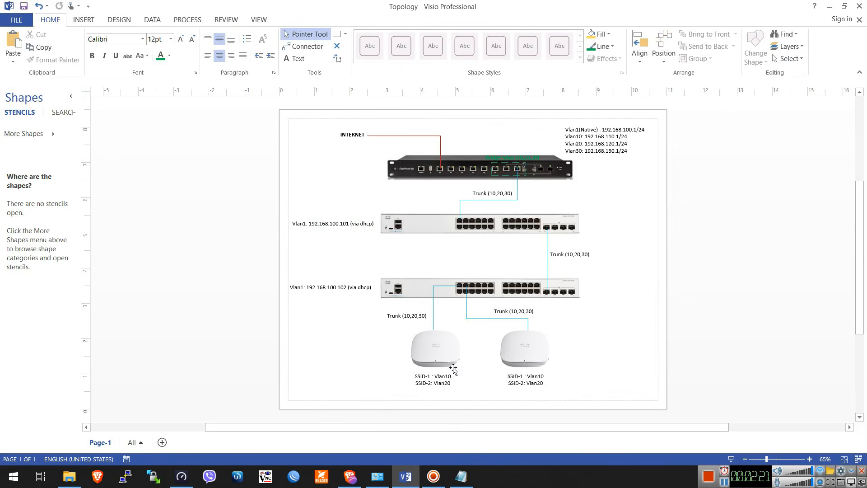
Return to the switch's web page in the browser, try to add a VLAN with ID 10, and close the Add VLAN form
{"action": "left_click", "coordinate": [351, 476]}
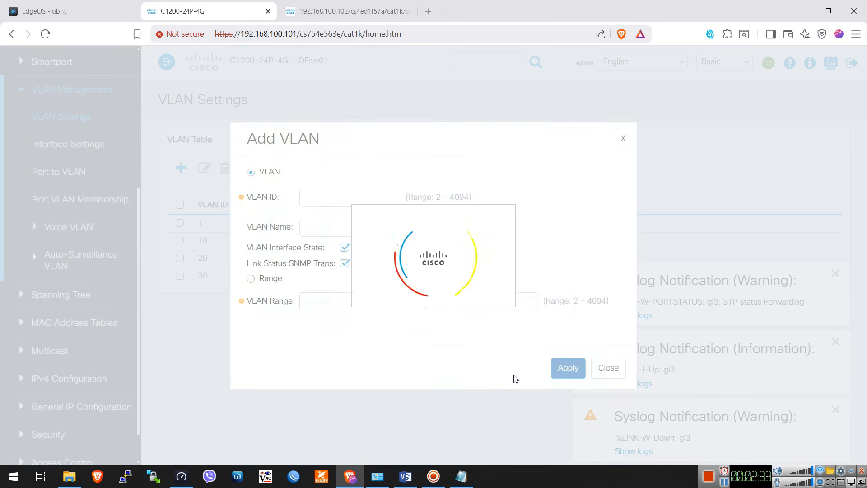
{"action": "left_click", "coordinate": [330, 197]}
{"action": "left_click", "coordinate": [329, 228]}
{"action": "left_click", "coordinate": [344, 191]}
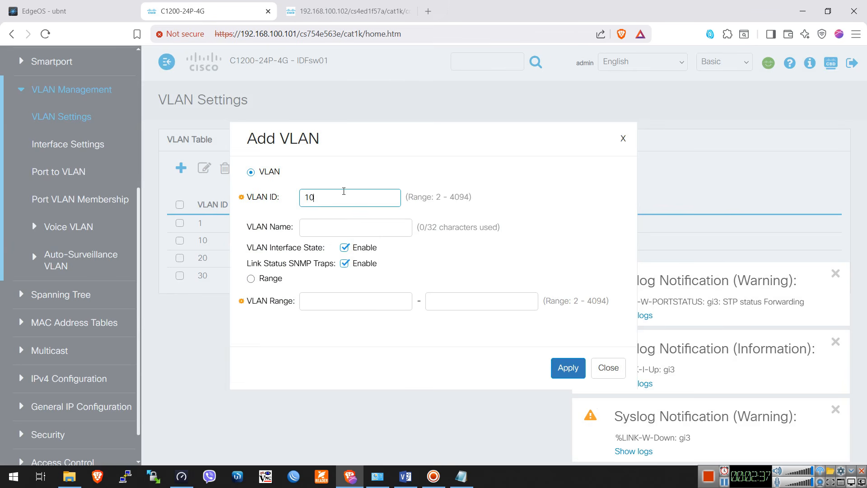
{"action": "left_click", "coordinate": [330, 226]}
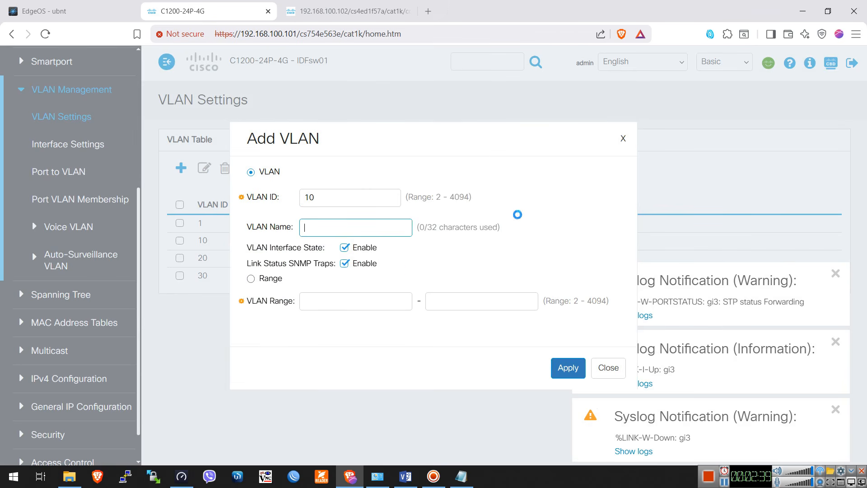
{"action": "left_click", "coordinate": [351, 304]}
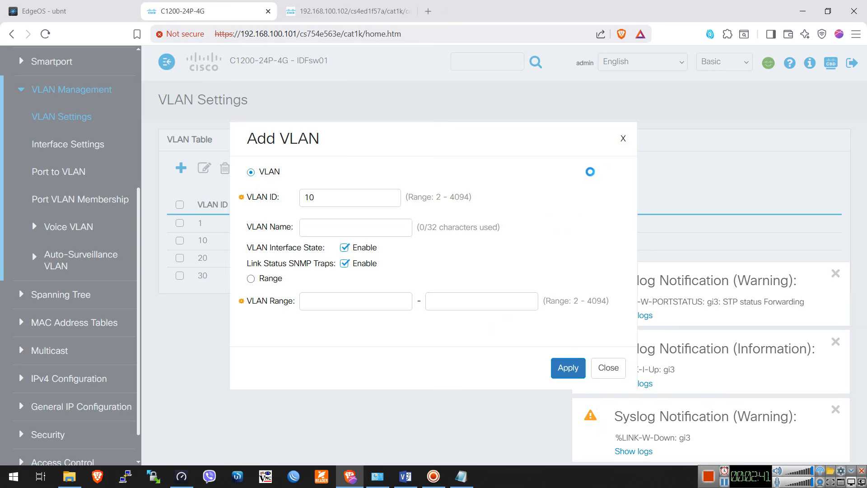
{"action": "left_click", "coordinate": [569, 367]}
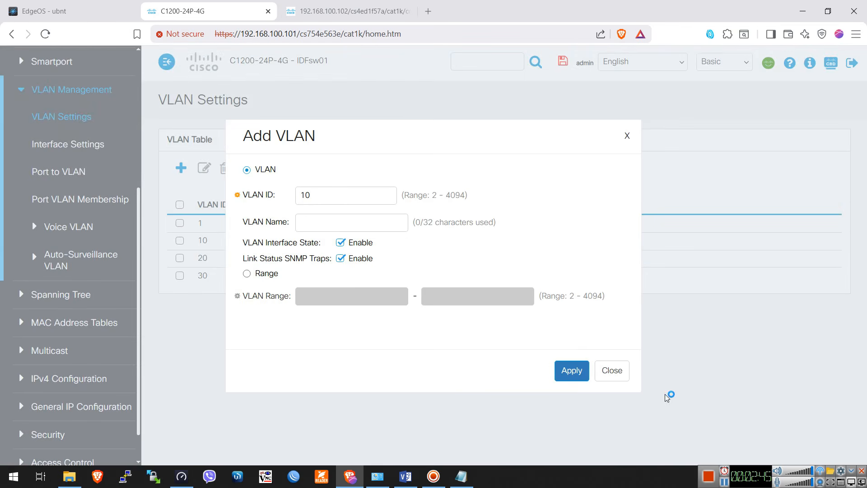
{"action": "left_click", "coordinate": [612, 371]}
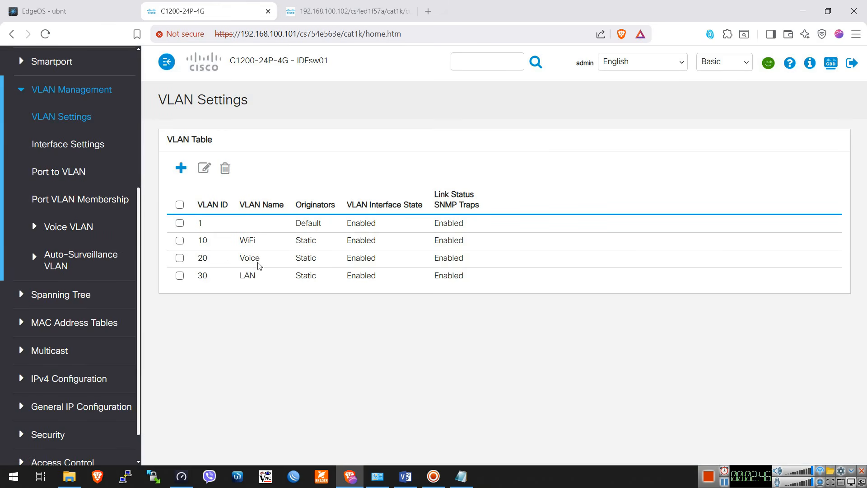
Select VLANs 10, 20 and 30 in the VLAN table, and clear the selection again
{"action": "left_click", "coordinate": [205, 243]}
{"action": "left_click", "coordinate": [205, 259]}
{"action": "left_click", "coordinate": [209, 278]}
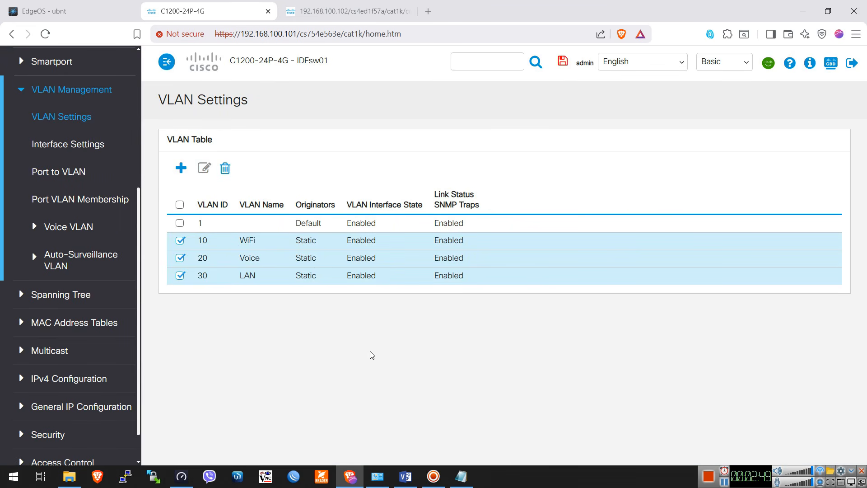
{"action": "left_click", "coordinate": [180, 244]}
{"action": "left_click", "coordinate": [180, 259]}
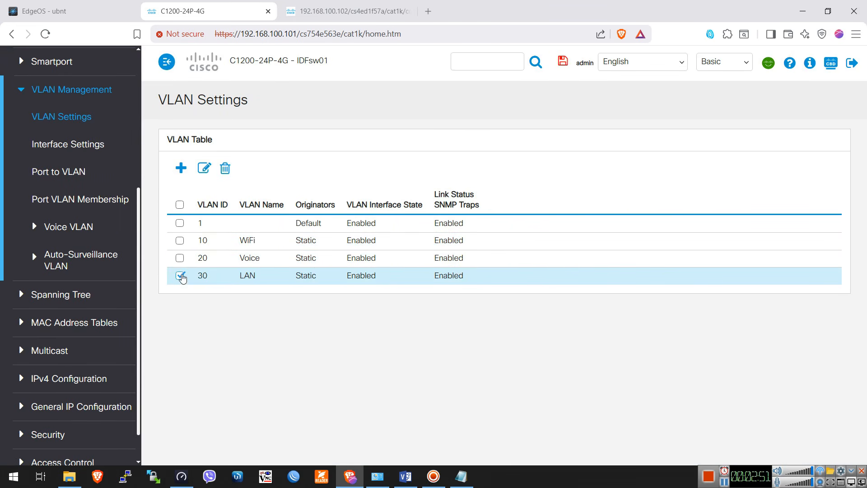
{"action": "left_click", "coordinate": [179, 277]}
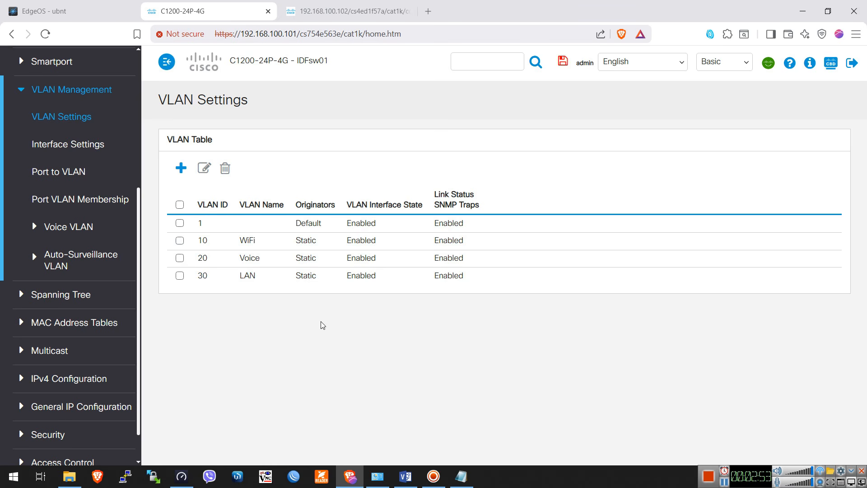
Open the VLAN Interface Settings and compare the ports' VLAN modes with the trunk links in the Visio Topology diagram
{"action": "left_click", "coordinate": [84, 145]}
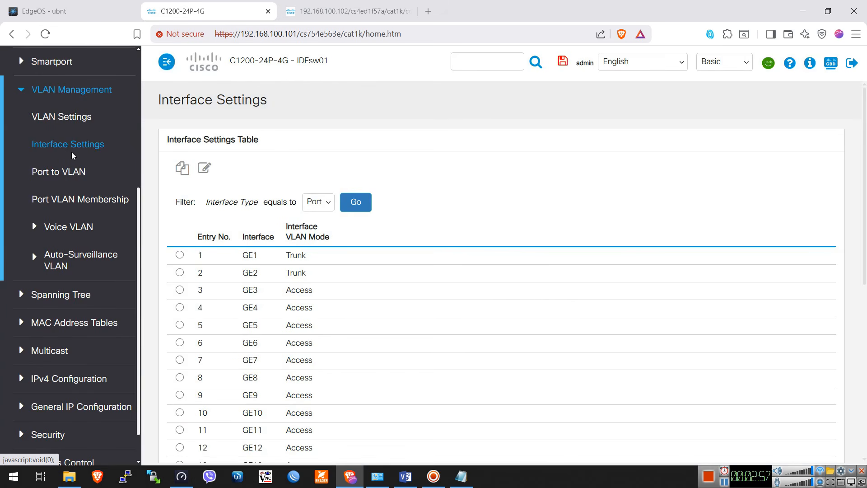
{"action": "scroll", "coordinate": [430, 345], "scroll_direction": "down", "scroll_amount": 3}
{"action": "scroll", "coordinate": [424, 332], "scroll_direction": "up", "scroll_amount": 1}
{"action": "scroll", "coordinate": [255, 256], "scroll_direction": "up", "scroll_amount": 1}
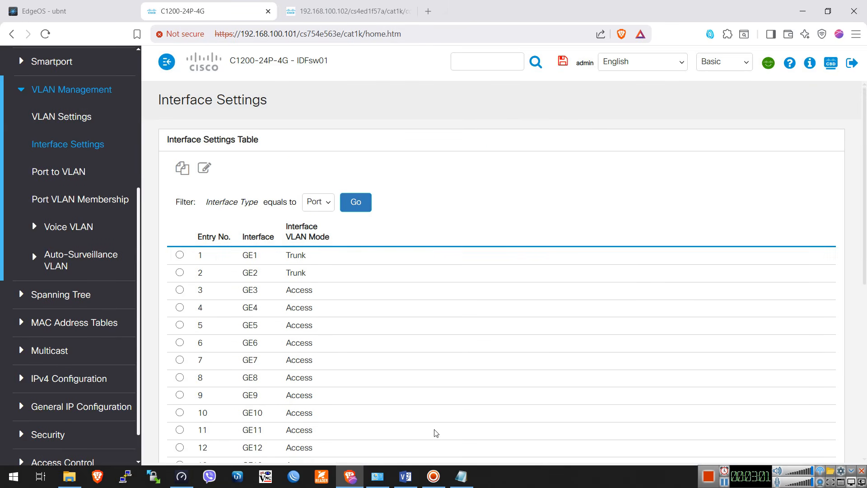
{"action": "left_click", "coordinate": [406, 477]}
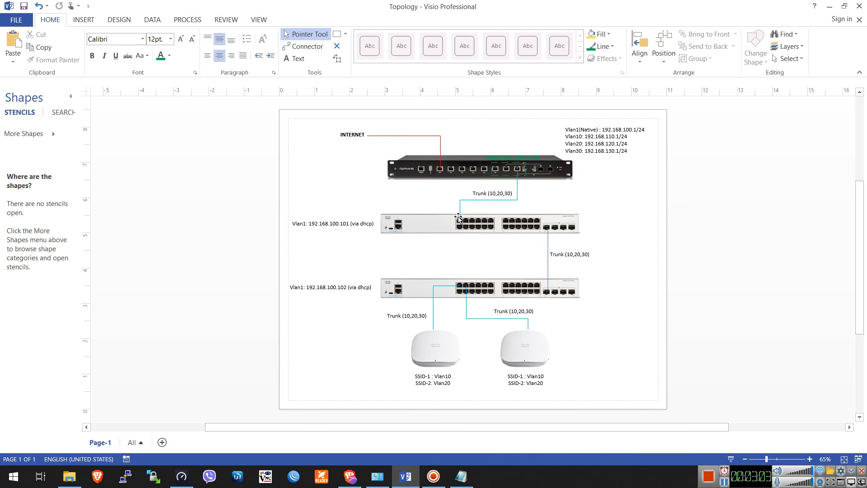
{"action": "left_click", "coordinate": [350, 476]}
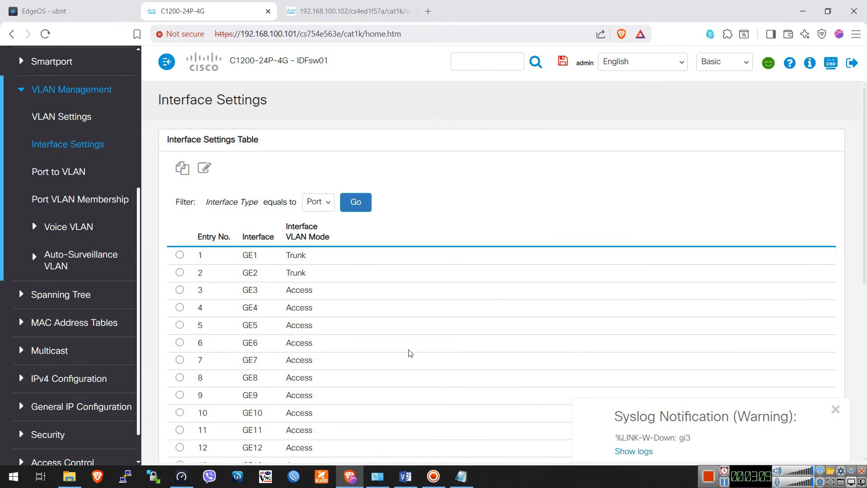
{"action": "scroll", "coordinate": [409, 353], "scroll_direction": "down", "scroll_amount": 7}
{"action": "scroll", "coordinate": [409, 353], "scroll_direction": "up", "scroll_amount": 7}
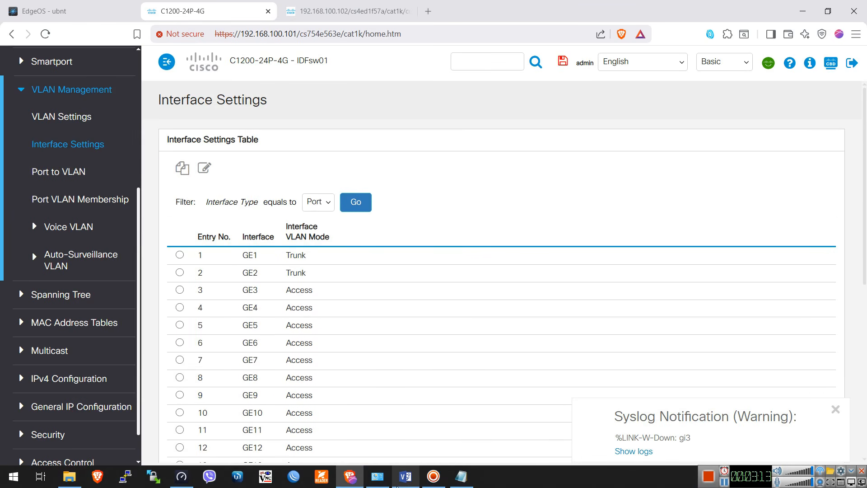
Switch to Visio and change the lower switch's address label to 192.168.100.101
{"action": "left_click", "coordinate": [406, 476]}
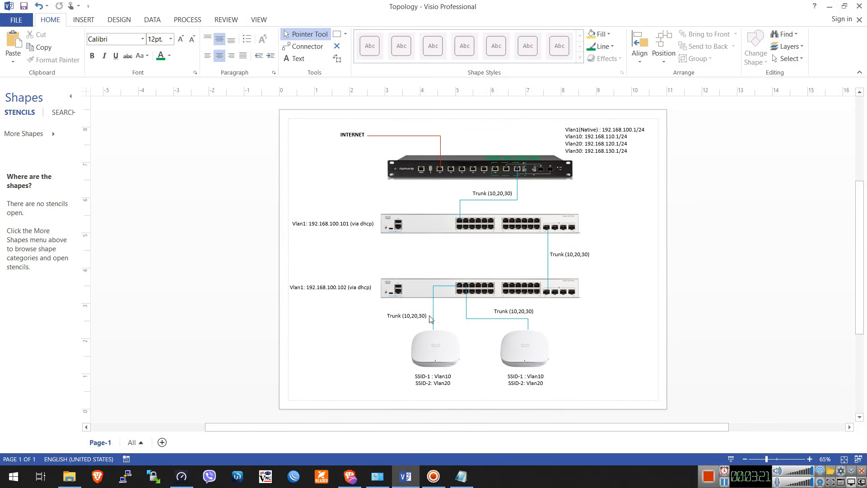
{"action": "double_click", "coordinate": [355, 293]}
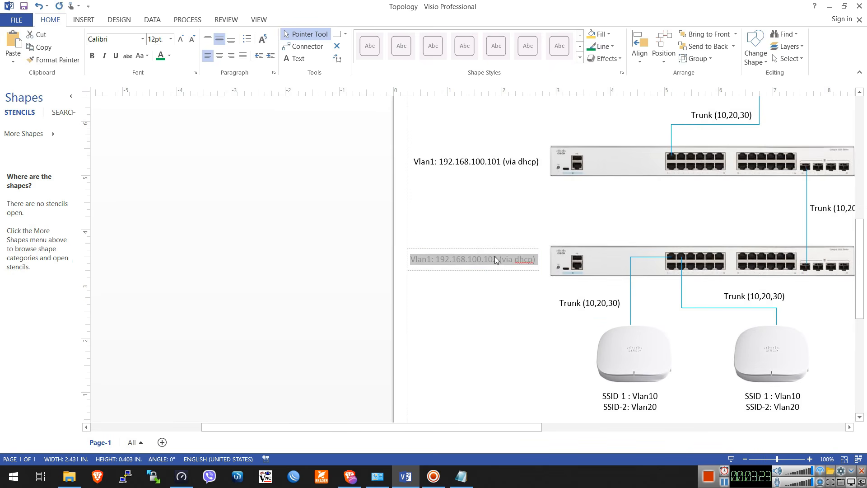
{"action": "left_click", "coordinate": [496, 259]}
{"action": "key", "text": "BackSpace"}
{"action": "type", "text": "2"}
{"action": "key", "text": "BackSpace"}
{"action": "type", "text": "1"}
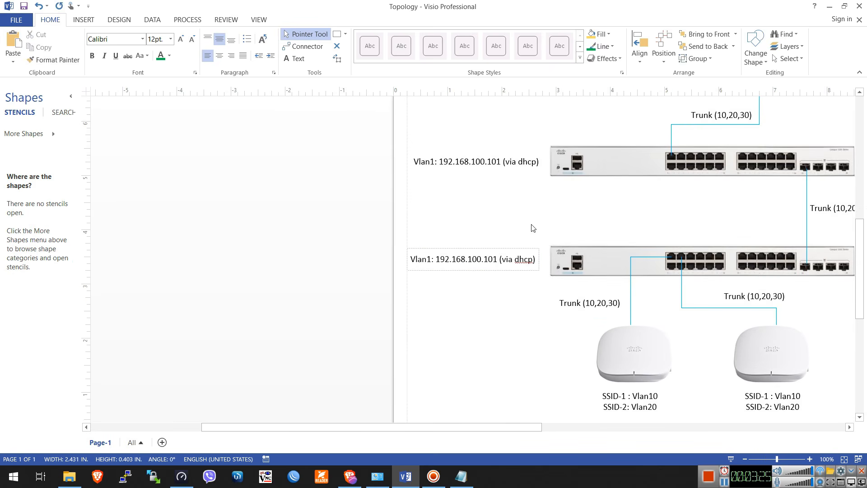
Change the upper switch's address label to 192.168.100.102
{"action": "double_click", "coordinate": [499, 159]}
{"action": "left_click", "coordinate": [500, 160]}
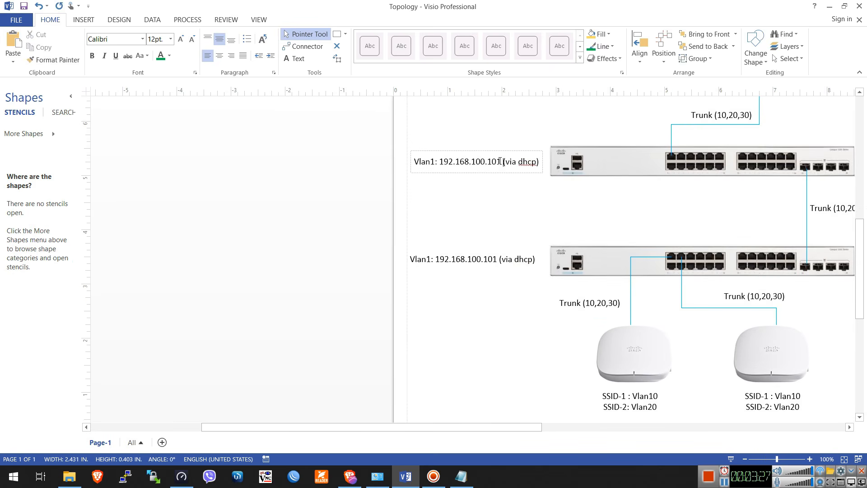
{"action": "key", "text": "BackSpace"}
{"action": "type", "text": "2"}
{"action": "left_click", "coordinate": [480, 290]}
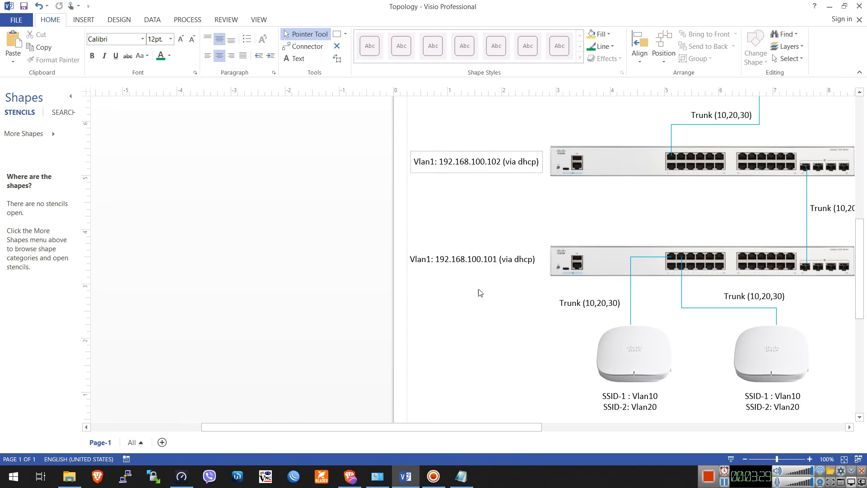
In the browser, check the VLAN modes of ports GE25, GE1 and GE2 against the Visio diagram's trunk links
{"action": "left_click", "coordinate": [350, 477]}
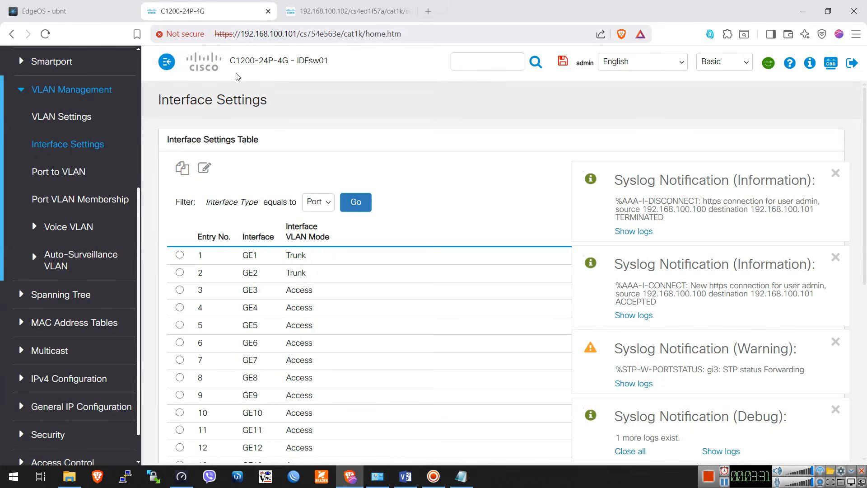
{"action": "left_click", "coordinate": [406, 477]}
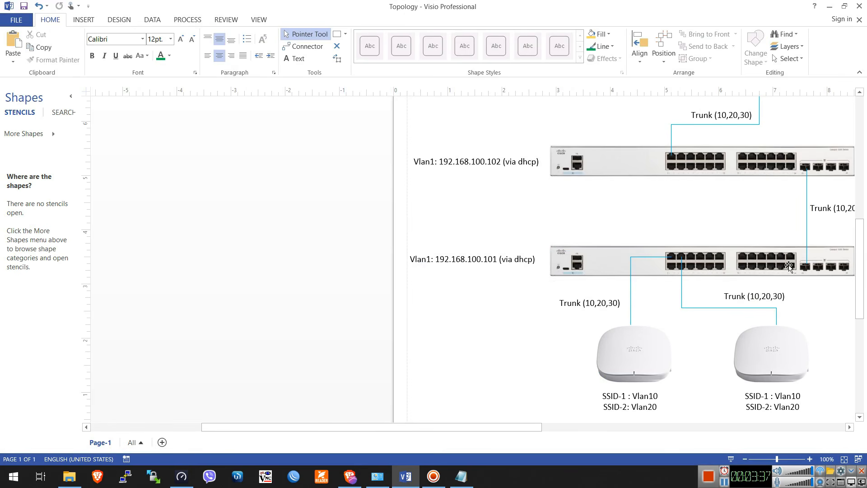
{"action": "left_click", "coordinate": [350, 476]}
{"action": "scroll", "coordinate": [357, 307], "scroll_direction": "down", "scroll_amount": 5}
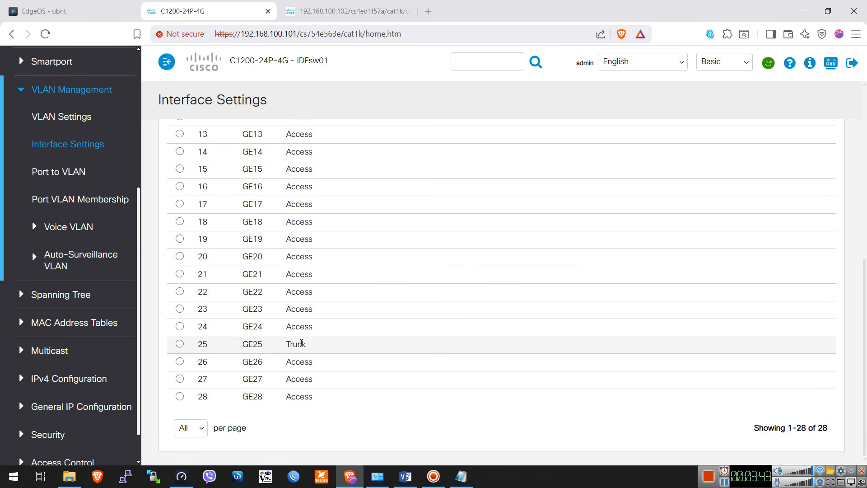
{"action": "double_click", "coordinate": [315, 346]}
{"action": "scroll", "coordinate": [362, 217], "scroll_direction": "up", "scroll_amount": 7}
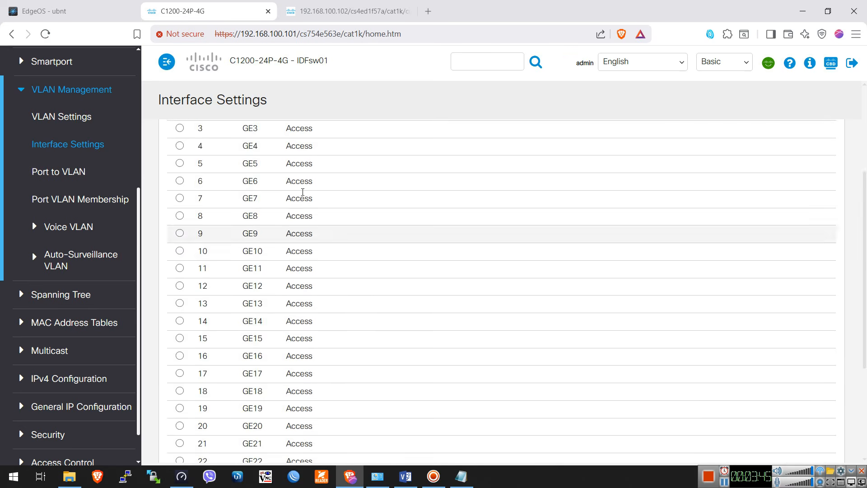
{"action": "double_click", "coordinate": [296, 255]}
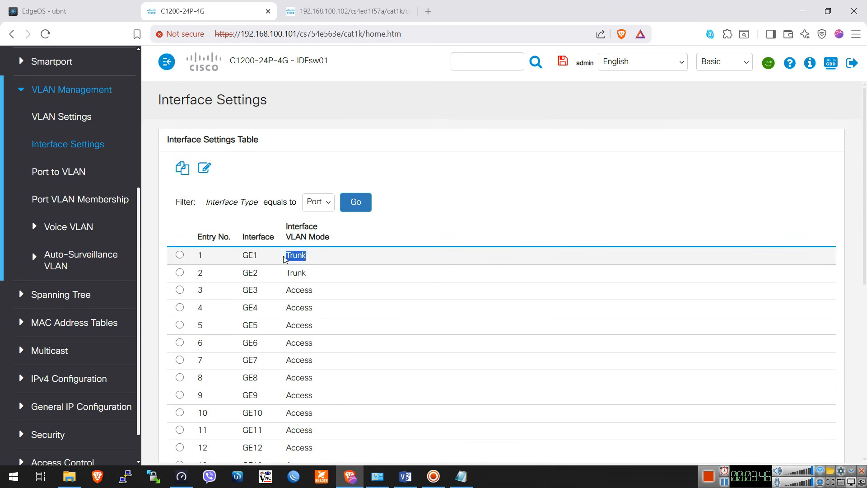
{"action": "double_click", "coordinate": [301, 273]}
{"action": "left_click", "coordinate": [490, 210]}
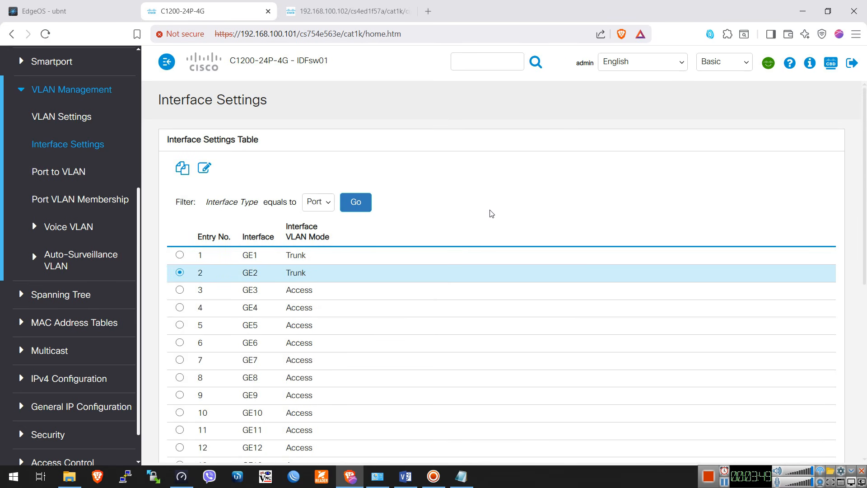
Switch to Visio and review the whole Topology page with the edited switch addresses
{"action": "key", "text": "alt+Tab"}
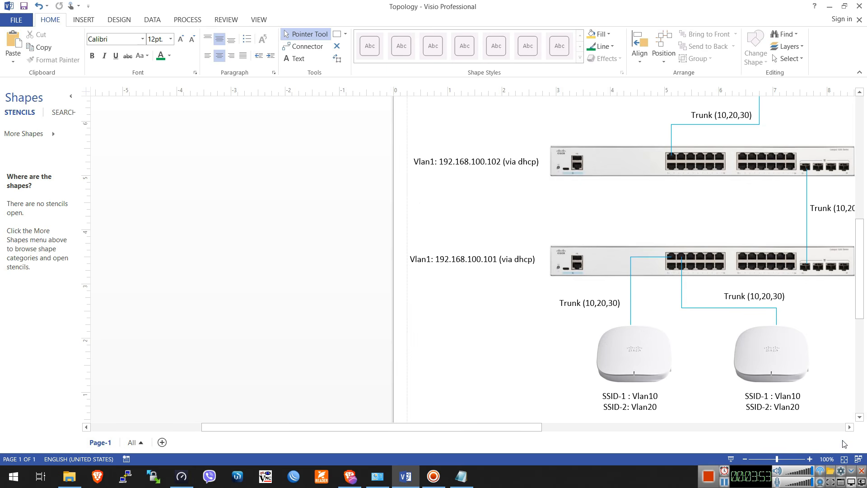
{"action": "left_click_drag", "start_coordinate": [434, 427], "coordinate": [514, 427]}
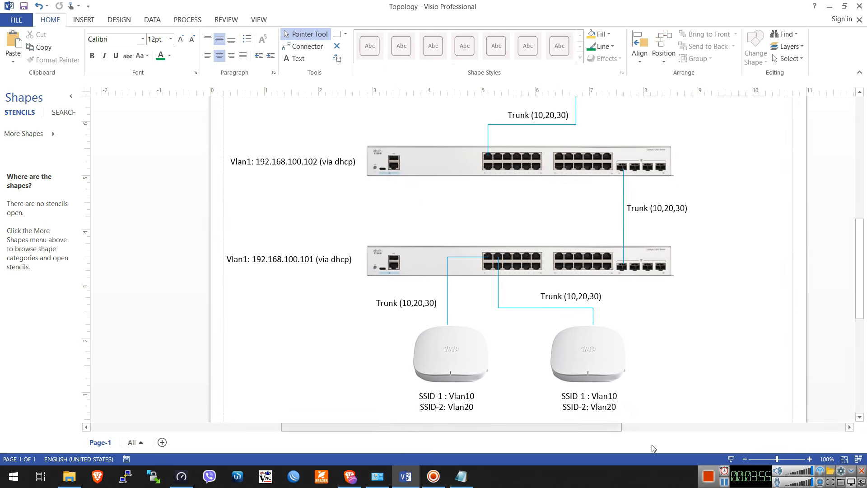
{"action": "left_click", "coordinate": [844, 460]}
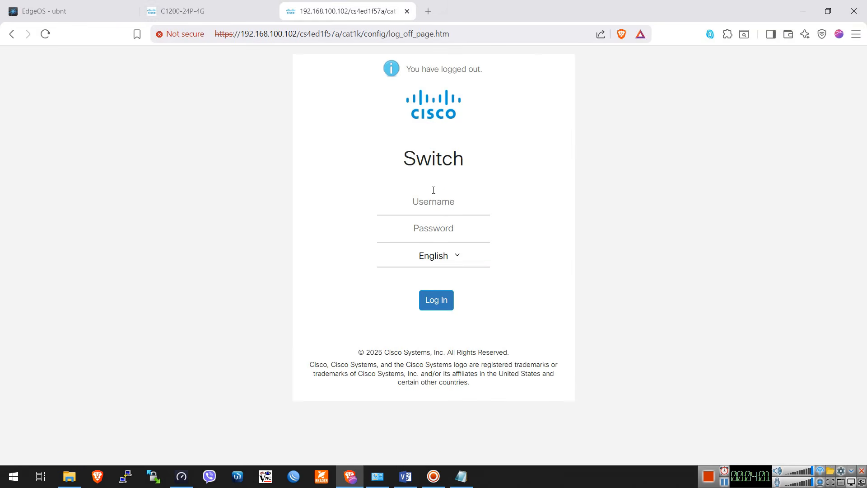
Switch to the browser and log in to the switch at 192.168.100.102 as admin with the account password
{"action": "left_click", "coordinate": [432, 201]}
{"action": "type", "text": "admin"}
{"action": "key", "text": "Tab"}
{"action": "key", "text": "ctrl+v"}
{"action": "left_click", "coordinate": [430, 301]}
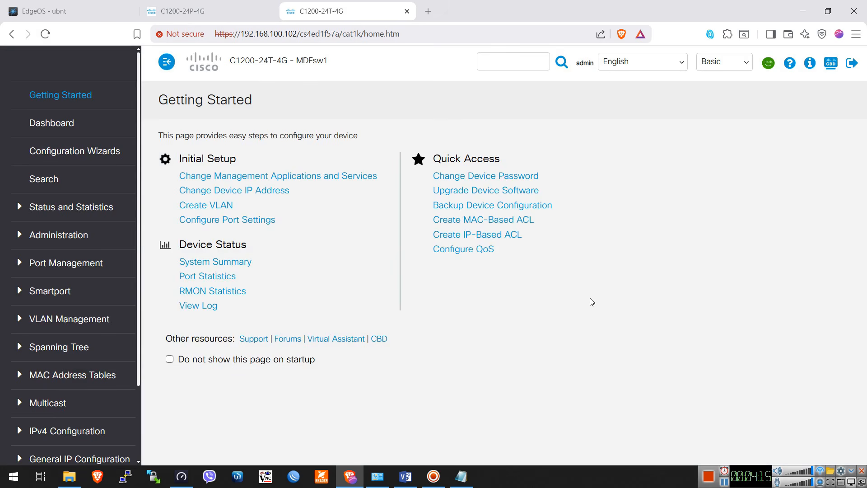
Consult the upper switch's links in the Visio diagram, and check ports GE1 and GE25 in the switch's Port Settings in the browser
{"action": "left_click", "coordinate": [406, 476]}
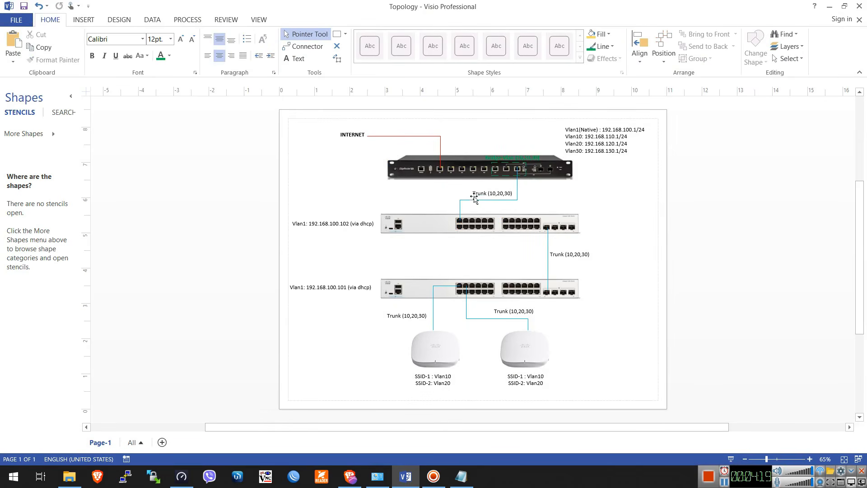
{"action": "key", "text": "alt+Tab"}
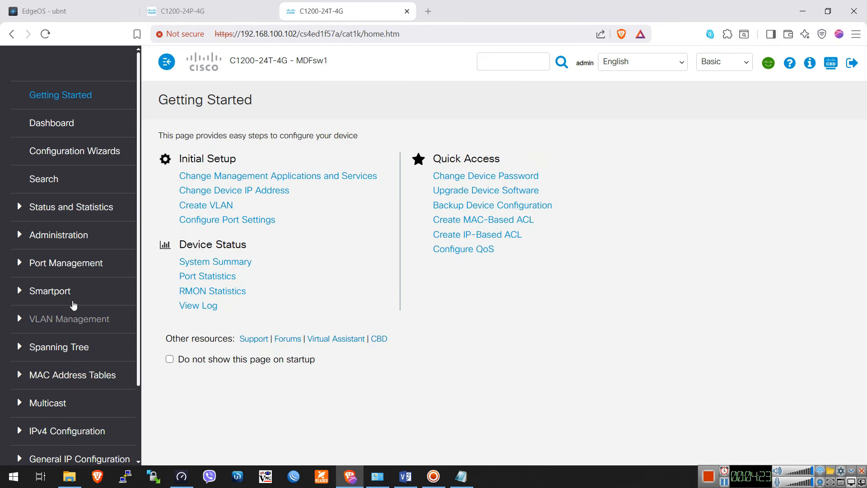
{"action": "left_click", "coordinate": [71, 264]}
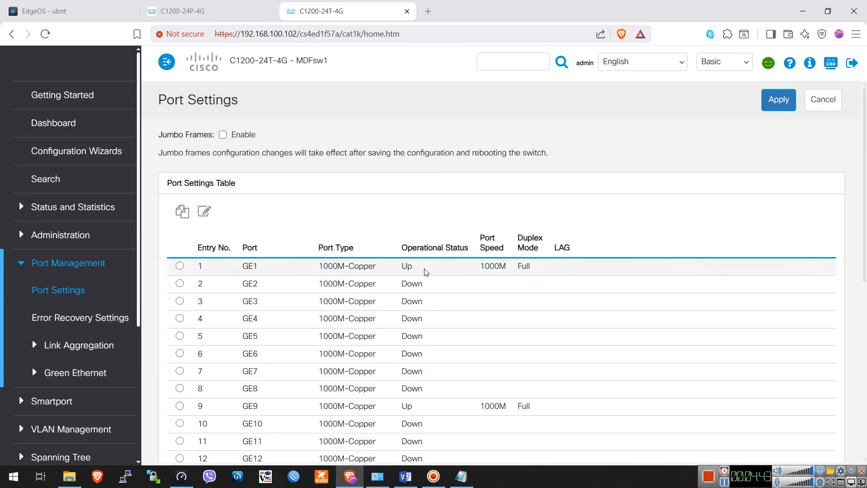
{"action": "left_click", "coordinate": [398, 271]}
{"action": "scroll", "coordinate": [452, 308], "scroll_direction": "down", "scroll_amount": 5}
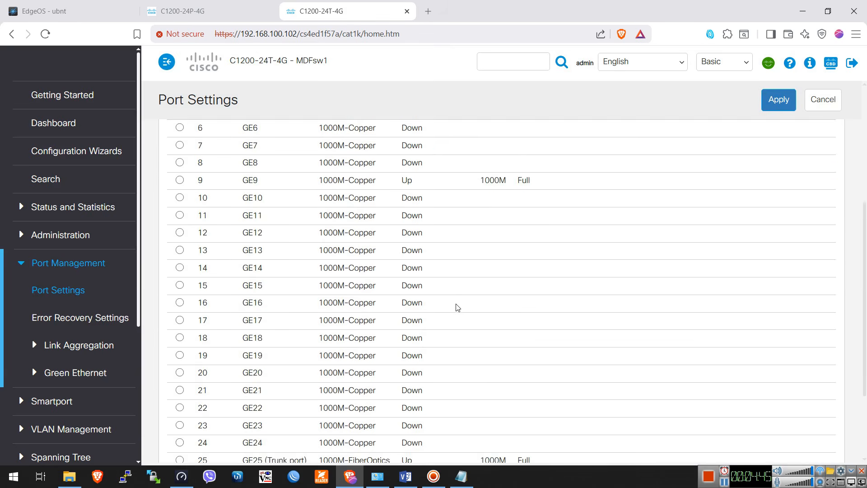
{"action": "scroll", "coordinate": [452, 308], "scroll_direction": "down", "scroll_amount": 3}
{"action": "left_click_drag", "start_coordinate": [312, 348], "coordinate": [266, 346]}
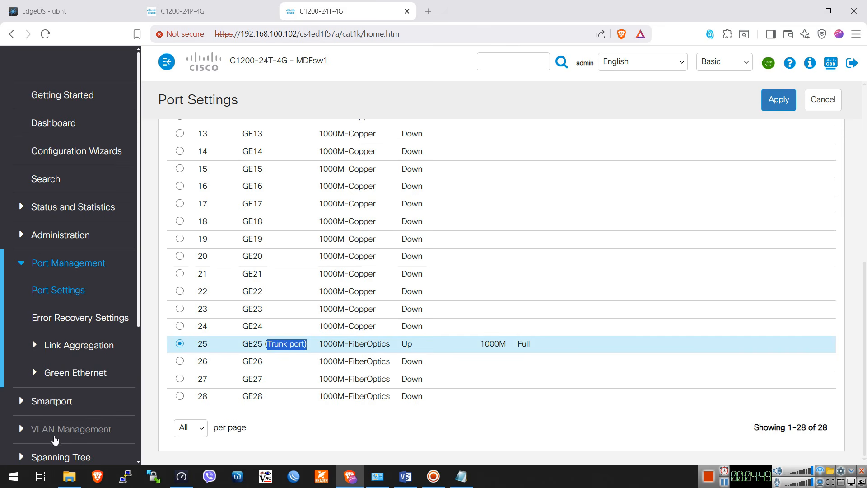
Review the switch's VLAN table and view the blank Add VLAN form, closing it without adding a VLAN
{"action": "scroll", "coordinate": [55, 438], "scroll_direction": "down", "scroll_amount": 4}
{"action": "left_click", "coordinate": [83, 266]}
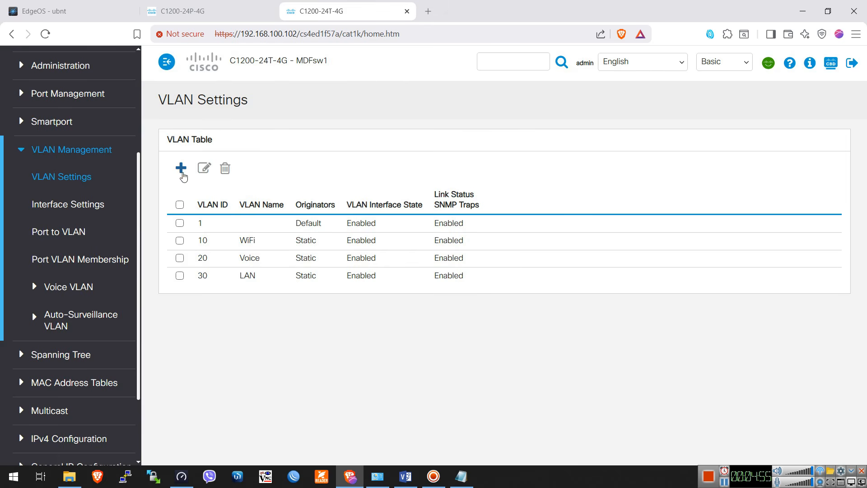
{"action": "left_click", "coordinate": [181, 170]}
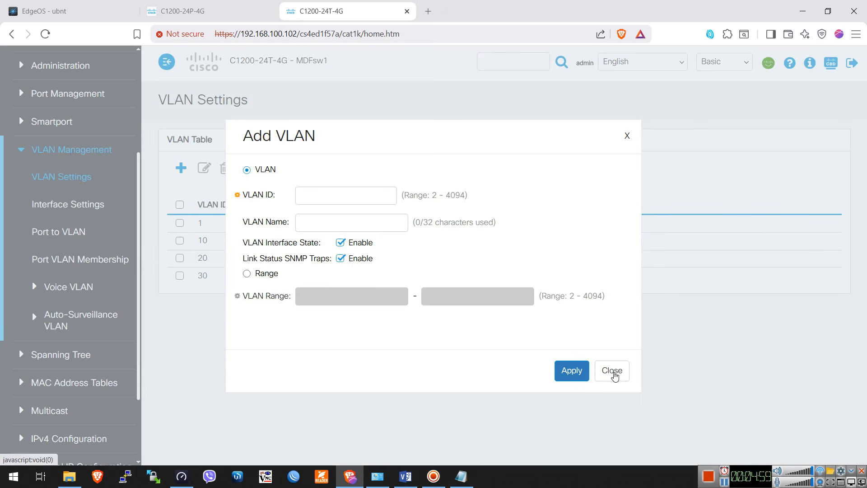
{"action": "left_click", "coordinate": [612, 373]}
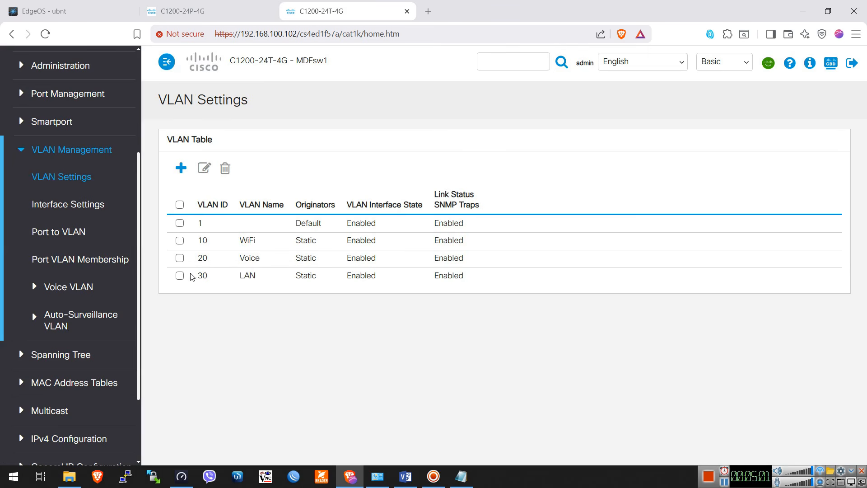
Check the interface VLAN modes of ports GE1 and GE25 in the VLAN Interface Settings table
{"action": "left_click", "coordinate": [70, 204]}
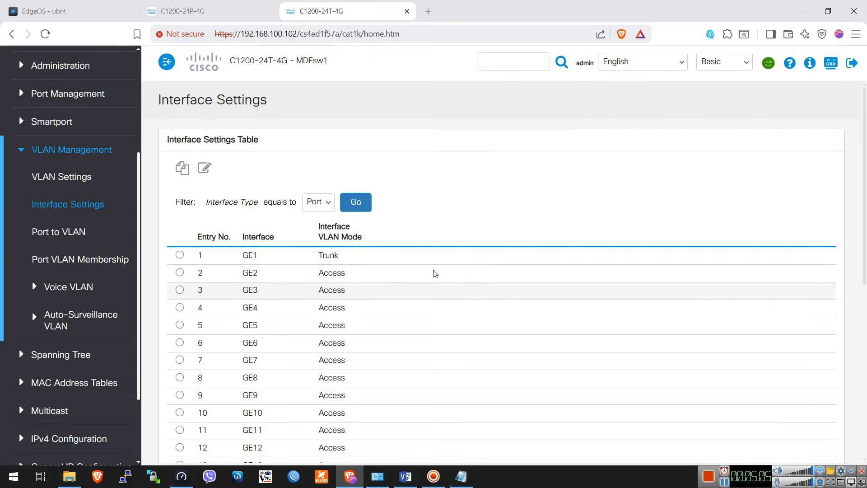
{"action": "left_click_drag", "start_coordinate": [351, 261], "coordinate": [316, 256]}
{"action": "scroll", "coordinate": [385, 298], "scroll_direction": "down", "scroll_amount": 7}
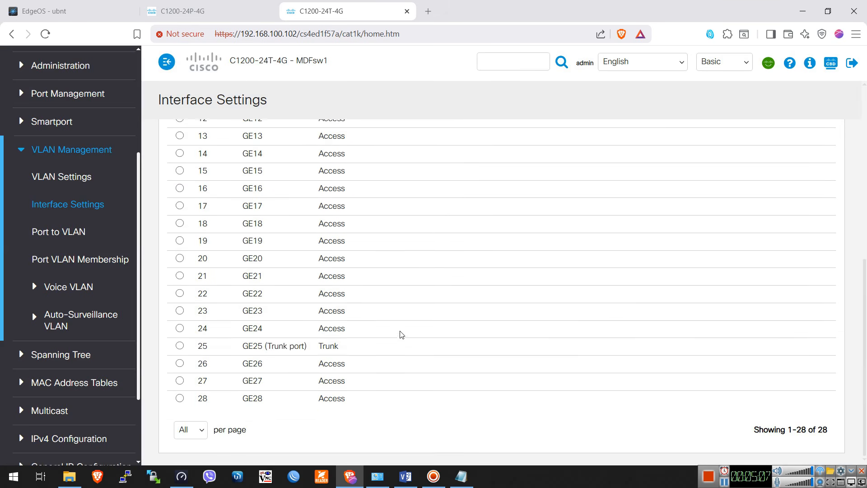
{"action": "left_click_drag", "start_coordinate": [348, 345], "coordinate": [304, 344]}
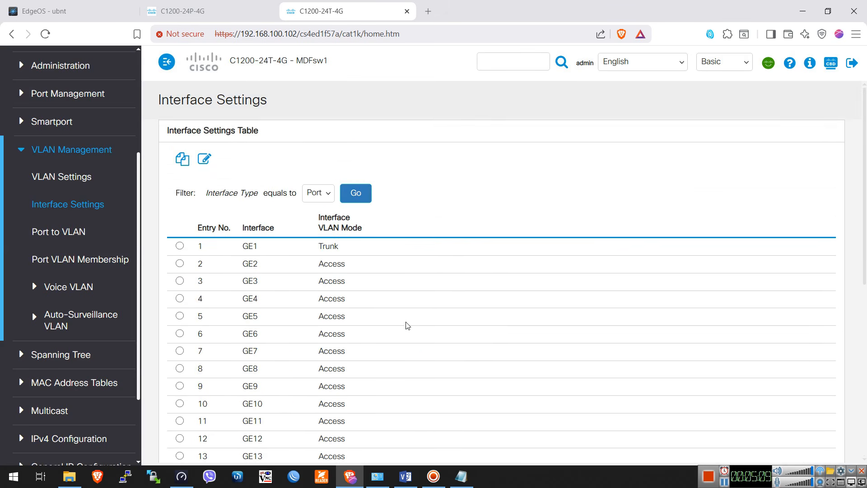
Inspect the VLAN mode options in GE1's interface settings and close them without applying changes
{"action": "left_click", "coordinate": [180, 255]}
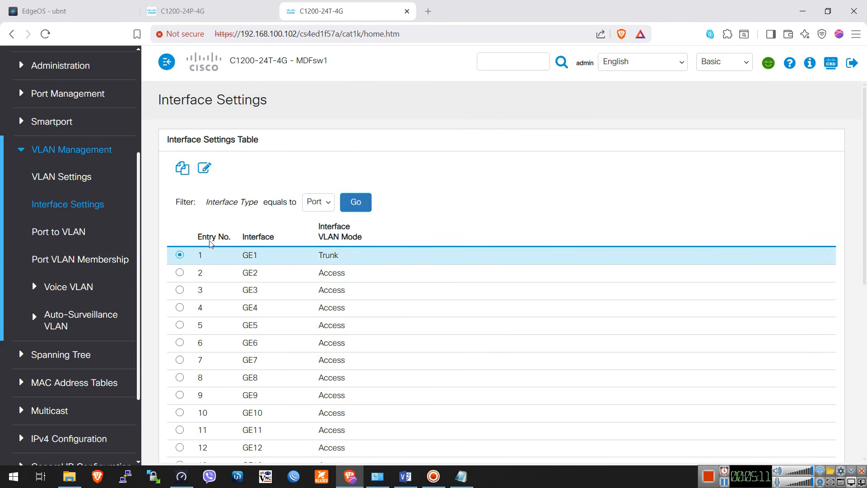
{"action": "left_click", "coordinate": [205, 168]}
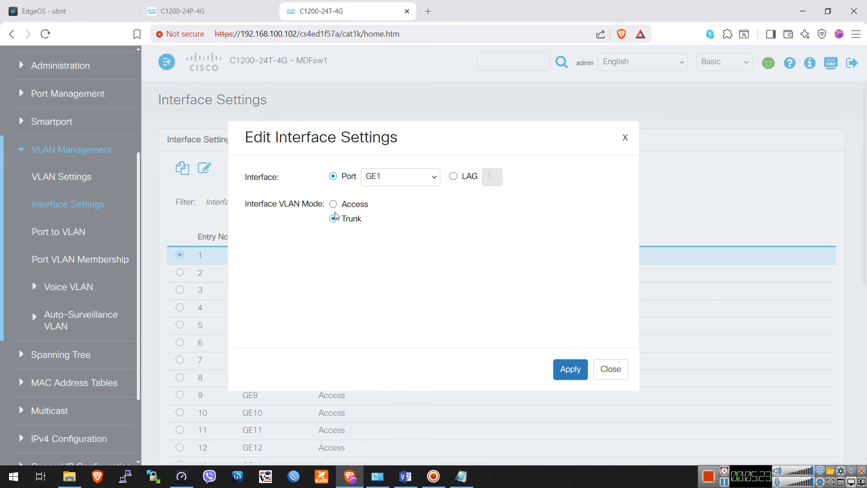
{"action": "left_click", "coordinate": [610, 369]}
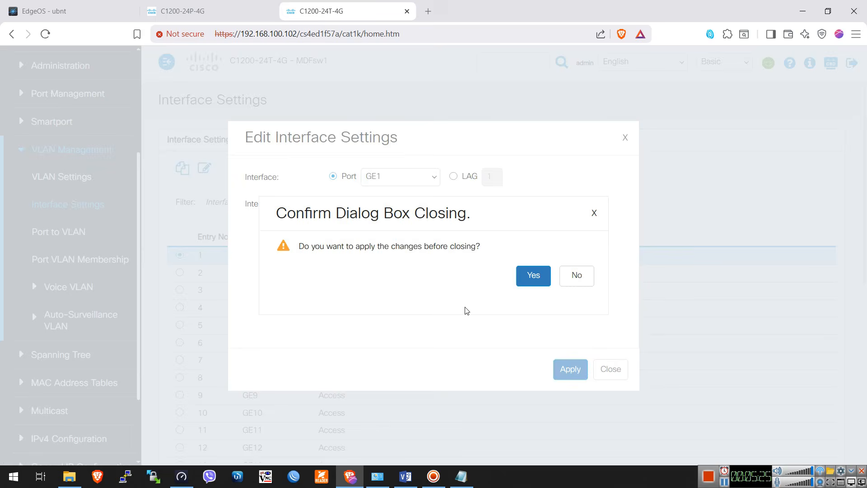
{"action": "left_click", "coordinate": [579, 276]}
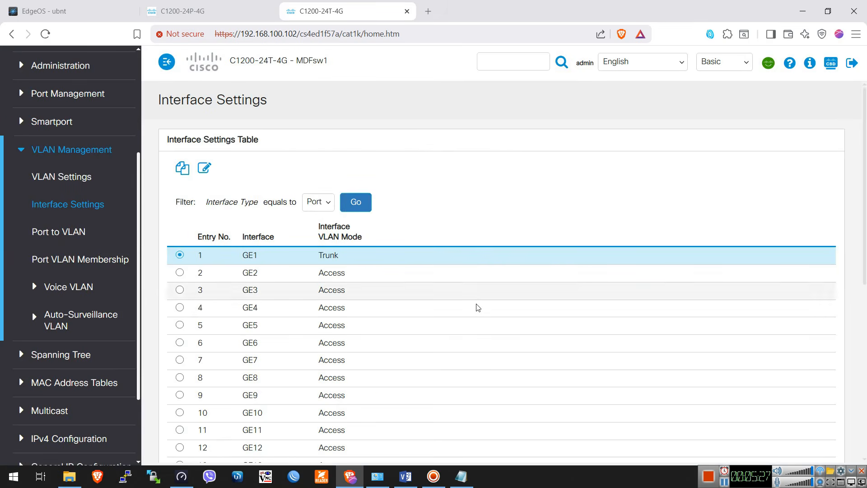
Inspect the VLAN mode options in GE25's interface settings and close them without changes
{"action": "scroll", "coordinate": [473, 316], "scroll_direction": "down", "scroll_amount": 7}
{"action": "scroll", "coordinate": [472, 331], "scroll_direction": "down", "scroll_amount": 1}
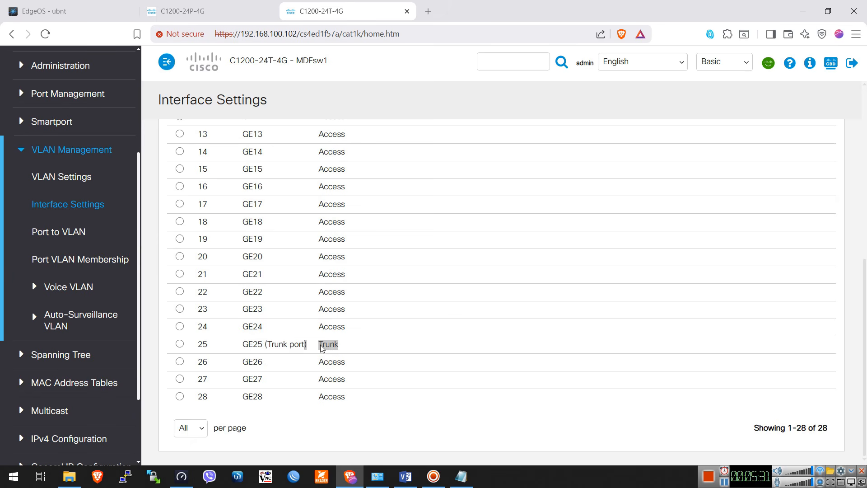
{"action": "left_click", "coordinate": [181, 345]}
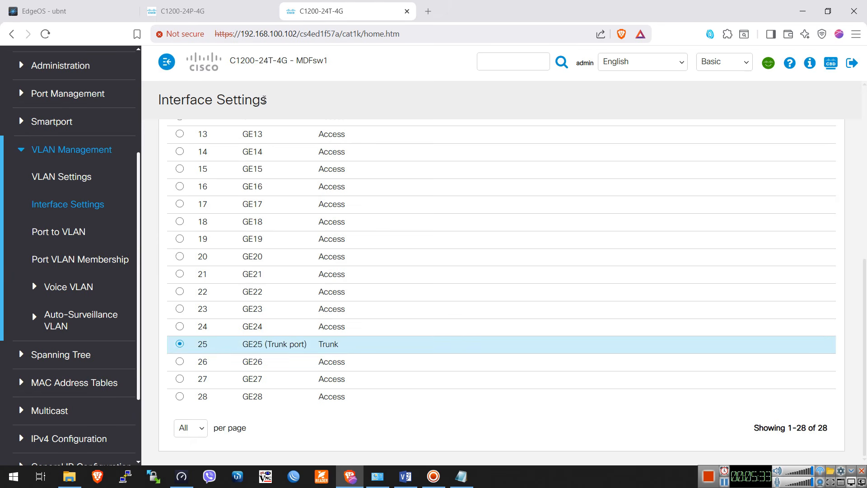
{"action": "scroll", "coordinate": [260, 209], "scroll_direction": "up", "scroll_amount": 8}
{"action": "left_click", "coordinate": [207, 169]}
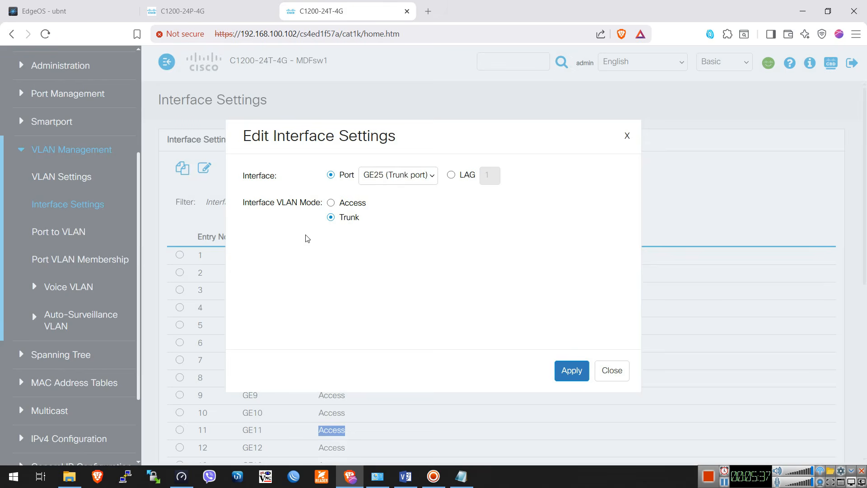
{"action": "left_click", "coordinate": [611, 374]}
{"action": "scroll", "coordinate": [489, 331], "scroll_direction": "down", "scroll_amount": 6}
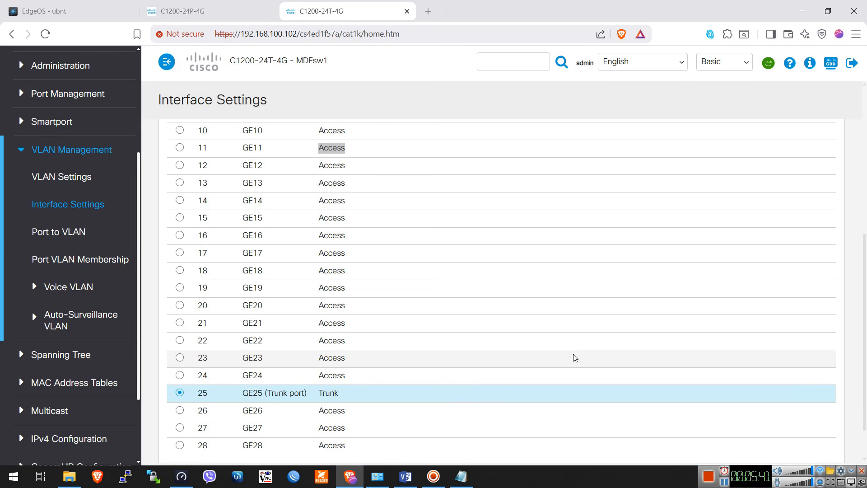
Review the membership types of all ports for VLAN 1 on the Port to VLAN page
{"action": "left_click", "coordinate": [71, 234]}
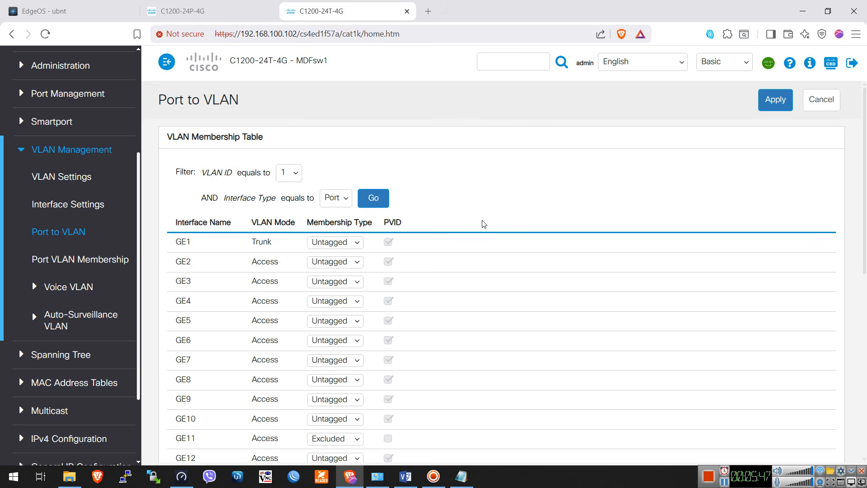
{"action": "scroll", "coordinate": [484, 225], "scroll_direction": "down", "scroll_amount": 1}
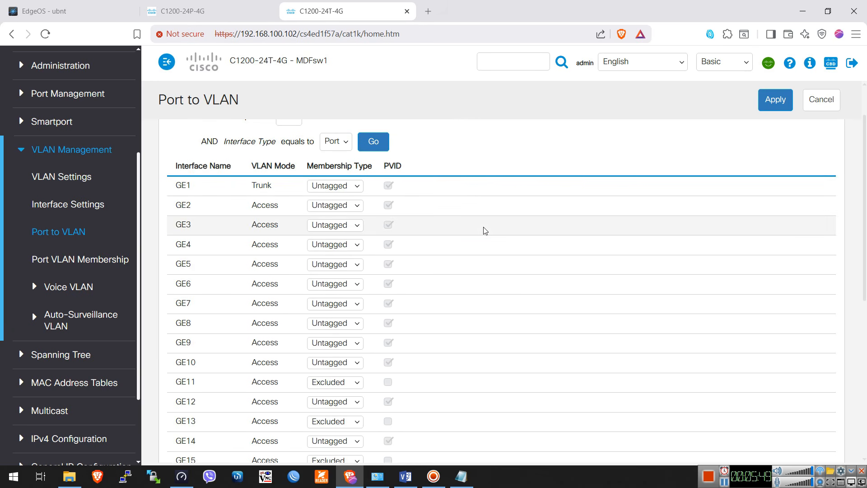
{"action": "scroll", "coordinate": [483, 230], "scroll_direction": "down", "scroll_amount": 5}
{"action": "scroll", "coordinate": [499, 268], "scroll_direction": "down", "scroll_amount": 1}
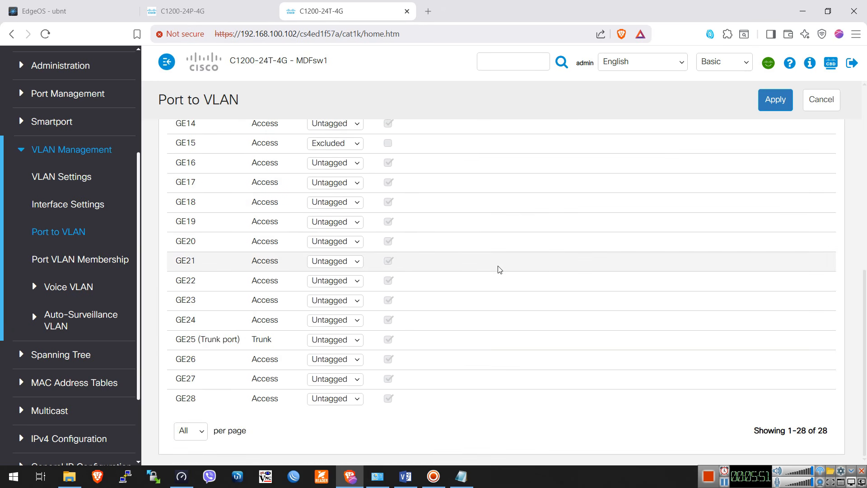
{"action": "scroll", "coordinate": [500, 269], "scroll_direction": "up", "scroll_amount": 6}
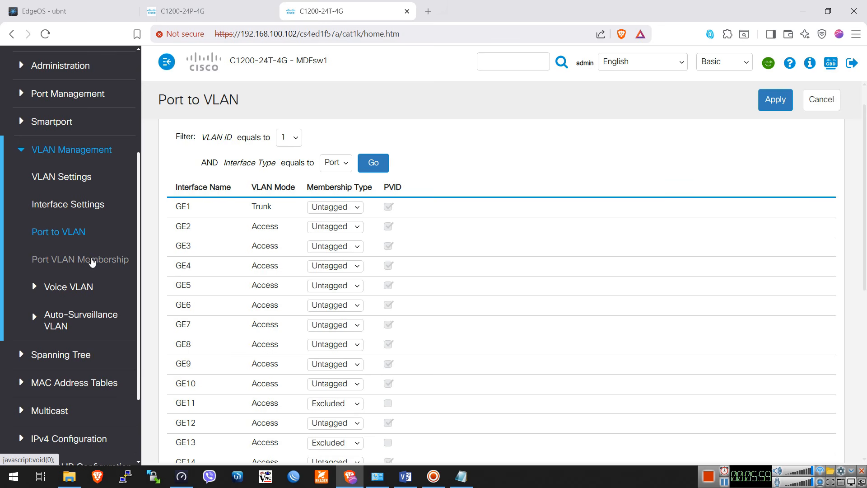
Review the administrative and operational VLANs of ports GE1 and GE25 in the Port VLAN Membership table
{"action": "left_click", "coordinate": [92, 263]}
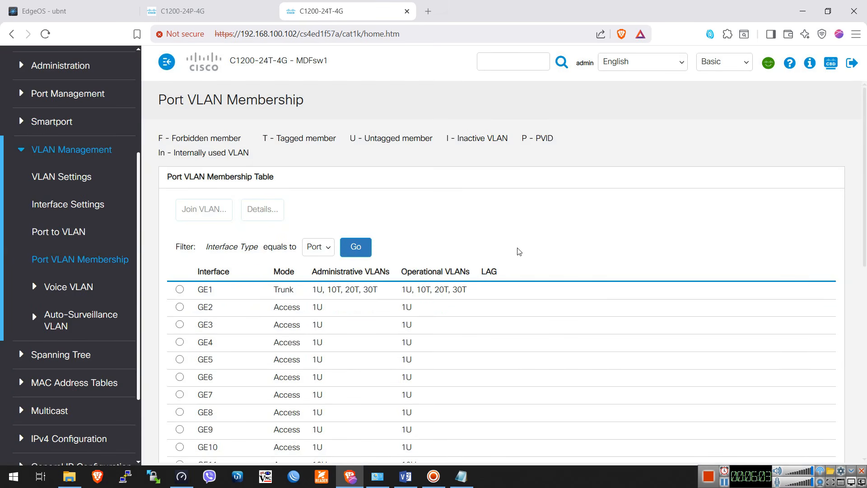
{"action": "scroll", "coordinate": [519, 259], "scroll_direction": "down", "scroll_amount": 2}
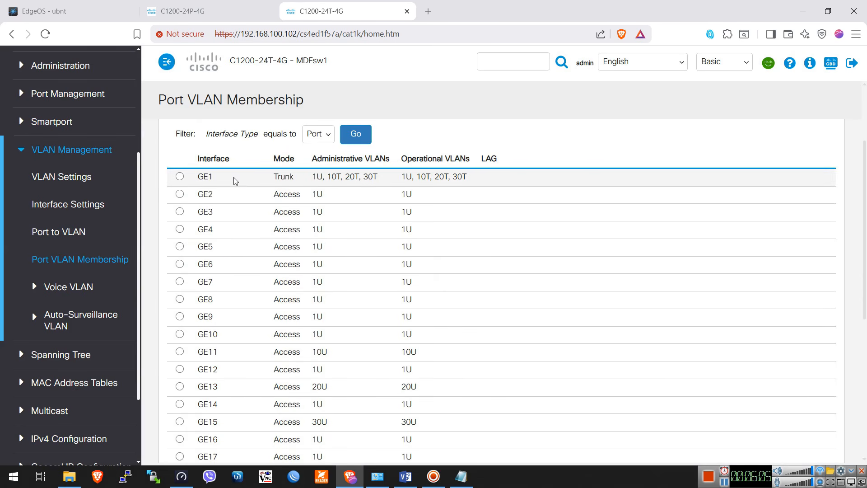
{"action": "scroll", "coordinate": [222, 192], "scroll_direction": "down", "scroll_amount": 5}
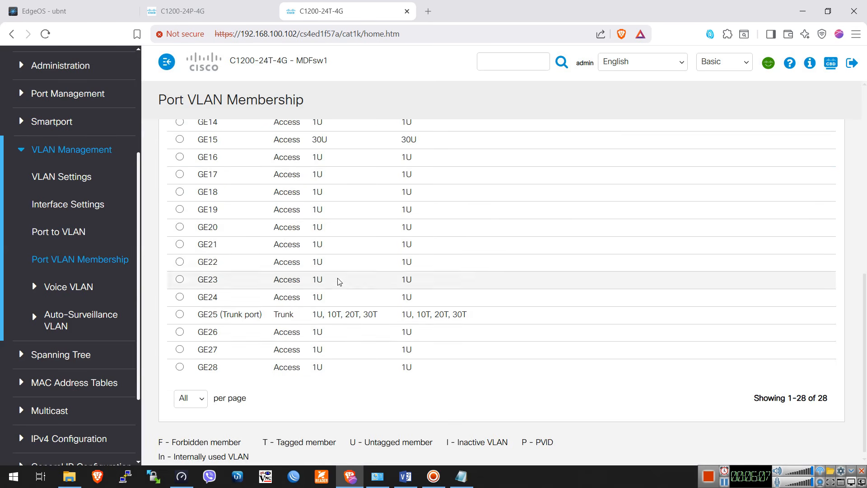
{"action": "triple_click", "coordinate": [262, 318]}
{"action": "scroll", "coordinate": [235, 307], "scroll_direction": "up", "scroll_amount": 7}
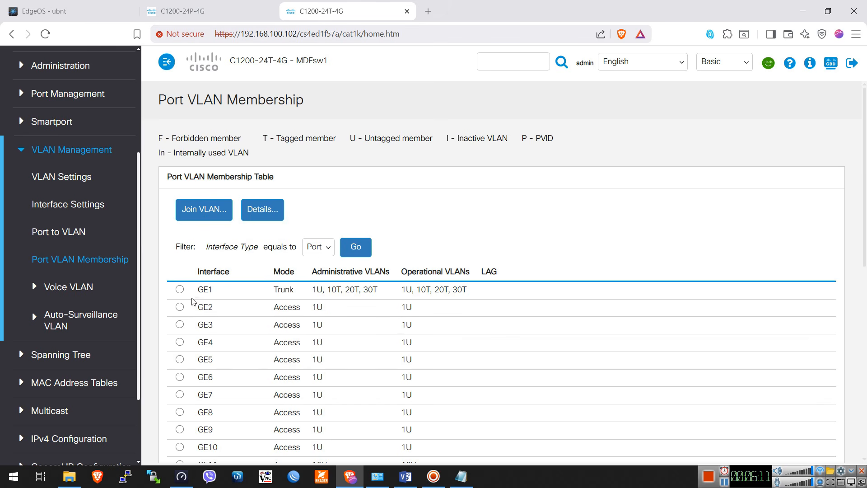
Inspect GE1's native and tagged VLANs in its Join VLAN settings and close them without changes
{"action": "left_click", "coordinate": [180, 289]}
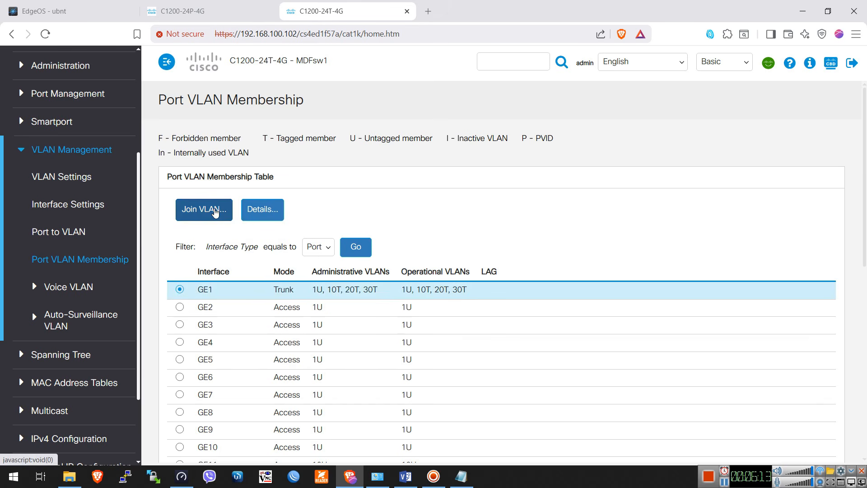
{"action": "left_click", "coordinate": [203, 209]}
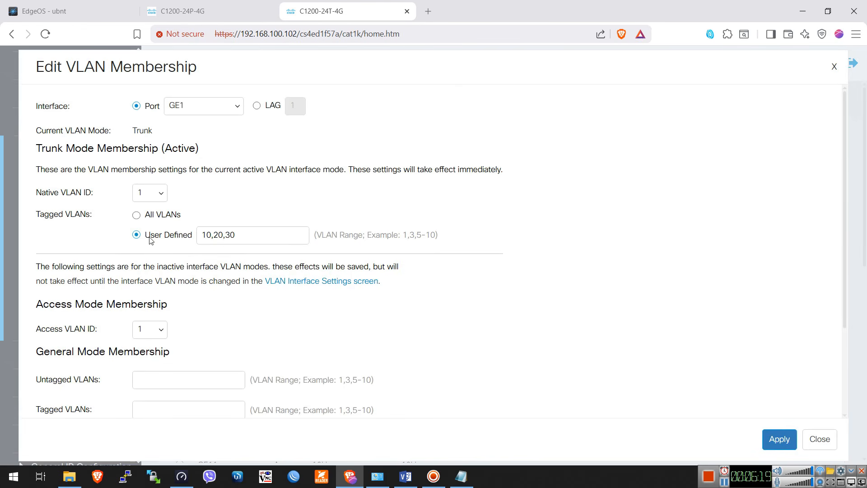
{"action": "double_click", "coordinate": [248, 234]}
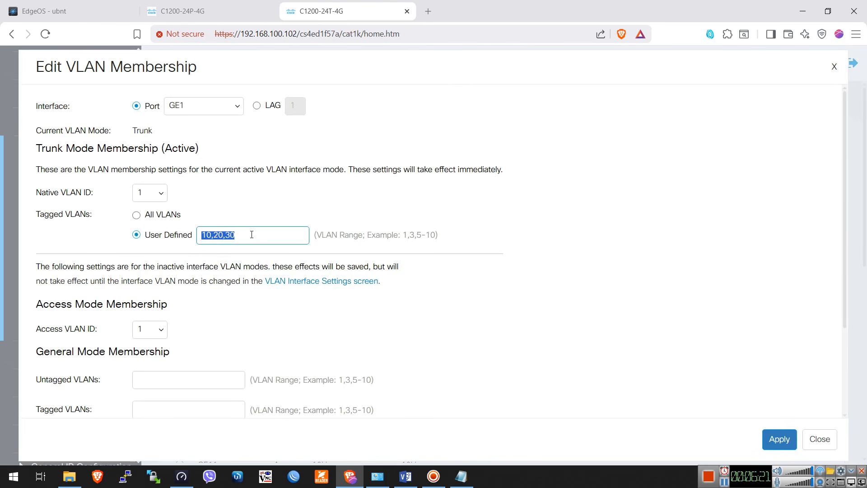
{"action": "scroll", "coordinate": [595, 312], "scroll_direction": "down", "scroll_amount": 3}
{"action": "left_click", "coordinate": [814, 439]}
Inspect GE25's native and user-defined tagged VLANs in its Join VLAN settings and close them without changes
{"action": "scroll", "coordinate": [527, 315], "scroll_direction": "down", "scroll_amount": 5}
{"action": "scroll", "coordinate": [528, 315], "scroll_direction": "down", "scroll_amount": 1}
{"action": "left_click", "coordinate": [180, 315]}
{"action": "scroll", "coordinate": [230, 299], "scroll_direction": "up", "scroll_amount": 9}
{"action": "left_click", "coordinate": [207, 212]}
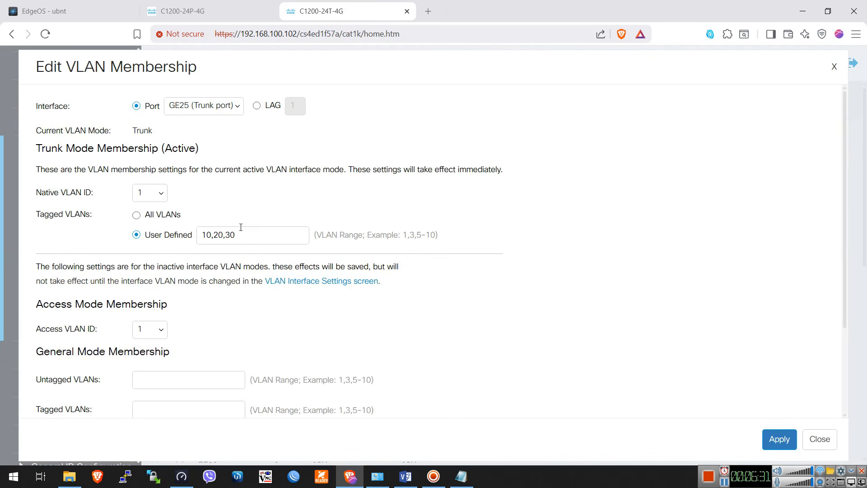
{"action": "scroll", "coordinate": [446, 311], "scroll_direction": "down", "scroll_amount": 2}
{"action": "scroll", "coordinate": [446, 311], "scroll_direction": "up", "scroll_amount": 2}
{"action": "left_click_drag", "start_coordinate": [152, 238], "coordinate": [146, 237]}
{"action": "left_click_drag", "start_coordinate": [202, 235], "coordinate": [342, 254]}
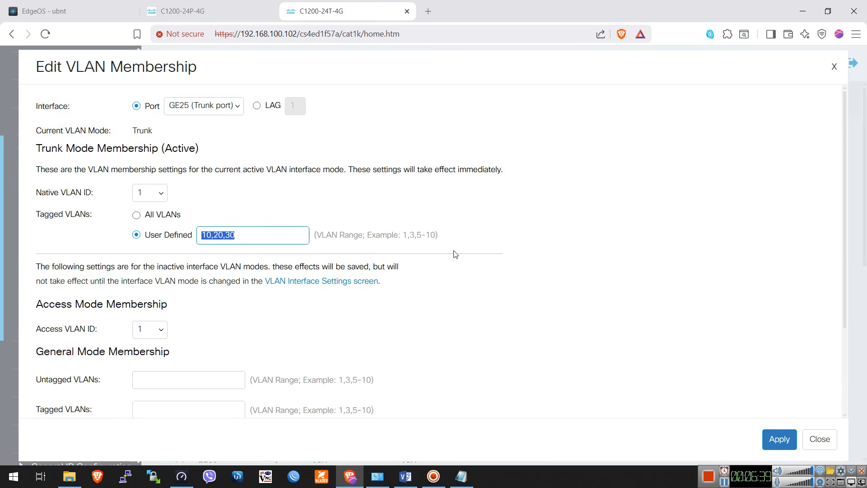
{"action": "scroll", "coordinate": [739, 322], "scroll_direction": "down", "scroll_amount": 3}
{"action": "left_click", "coordinate": [820, 440]}
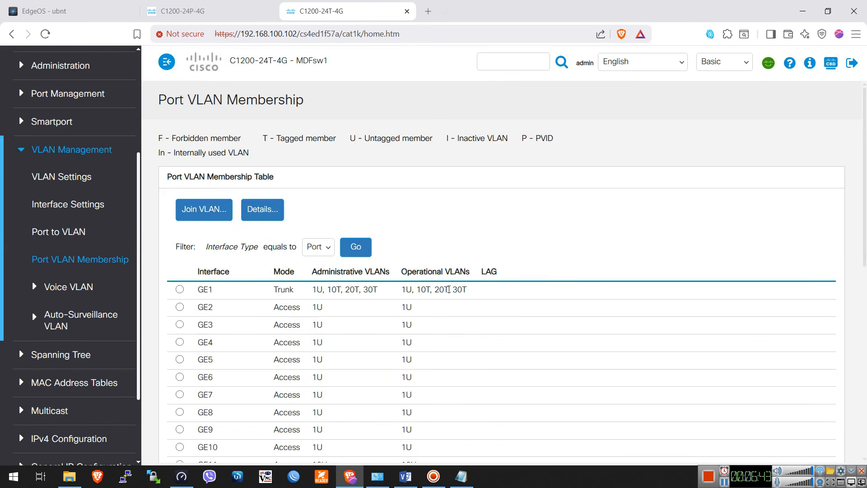
Switch to the Visio topology diagram and examine the trunk VLAN labels on the router-to-switch link and the link between the two switches
{"action": "scroll", "coordinate": [448, 289], "scroll_direction": "down", "scroll_amount": 4}
{"action": "left_click", "coordinate": [406, 476]}
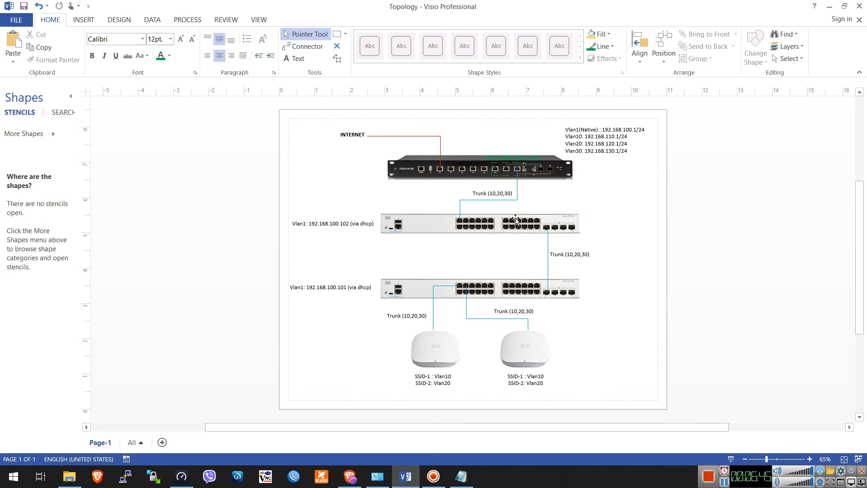
{"action": "double_click", "coordinate": [500, 197]}
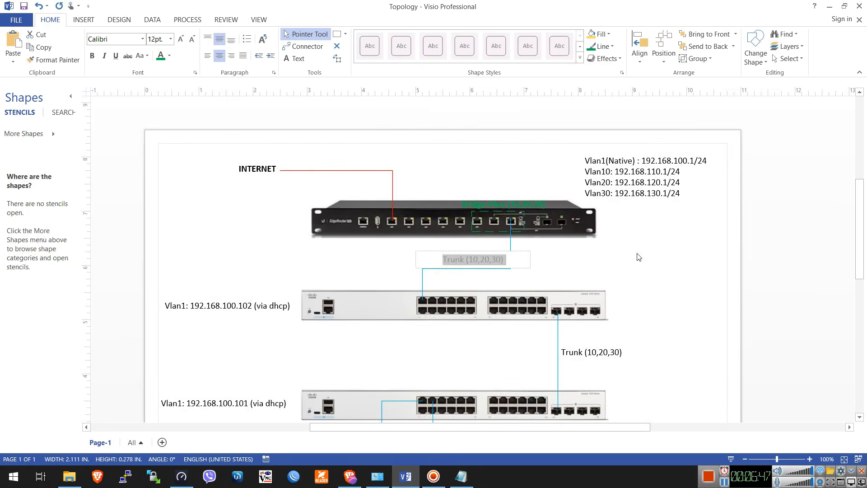
{"action": "left_click", "coordinate": [639, 256]}
{"action": "double_click", "coordinate": [573, 256]}
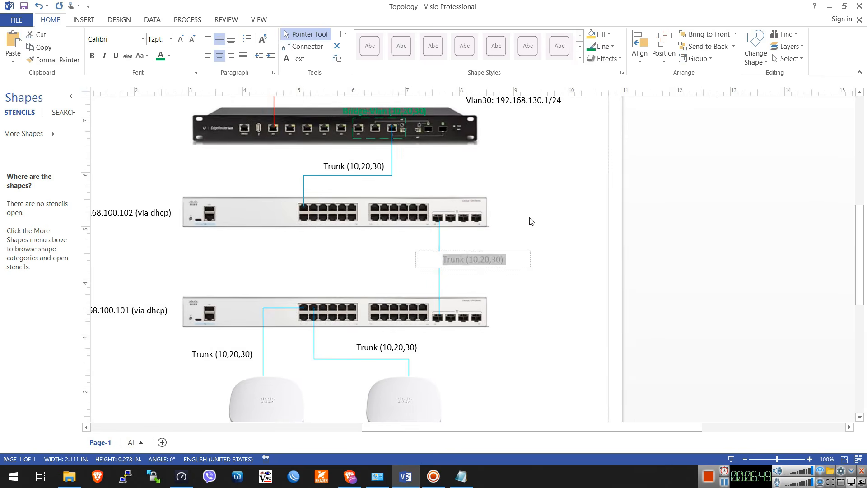
{"action": "left_click", "coordinate": [532, 219]}
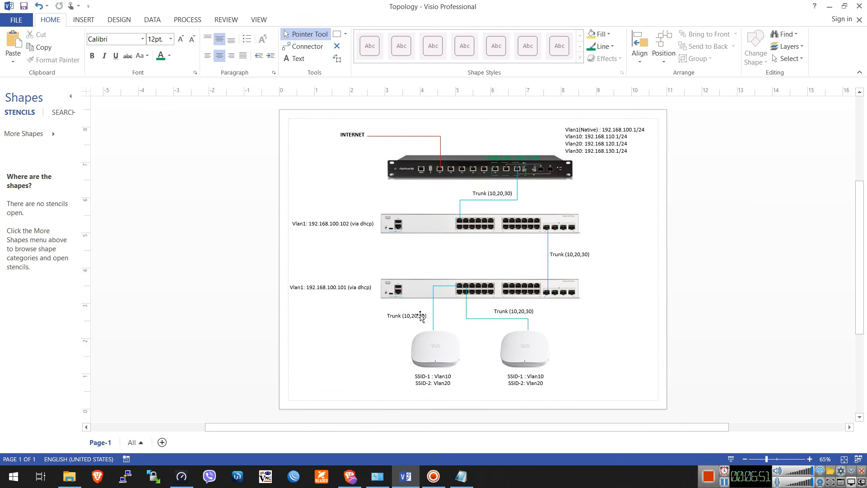
Switch to the browser and log back in to the switch at 192.168.100.101 as admin with the account password
{"action": "left_click", "coordinate": [351, 476]}
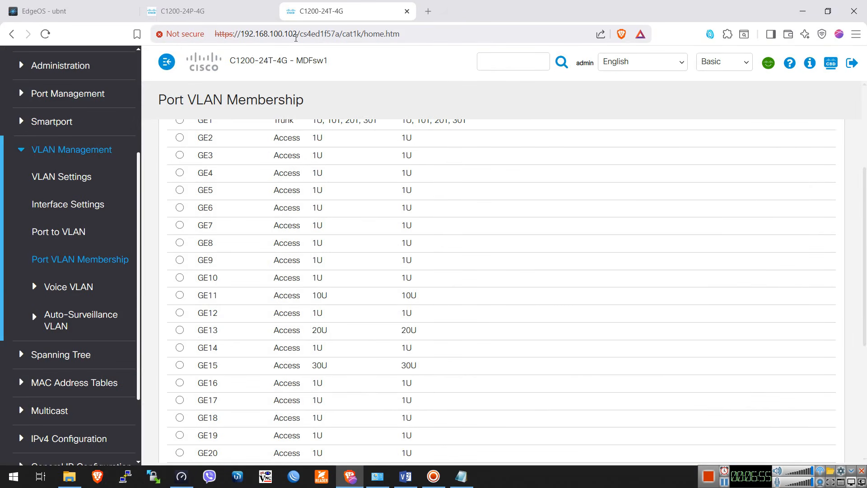
{"action": "left_click", "coordinate": [214, 5]}
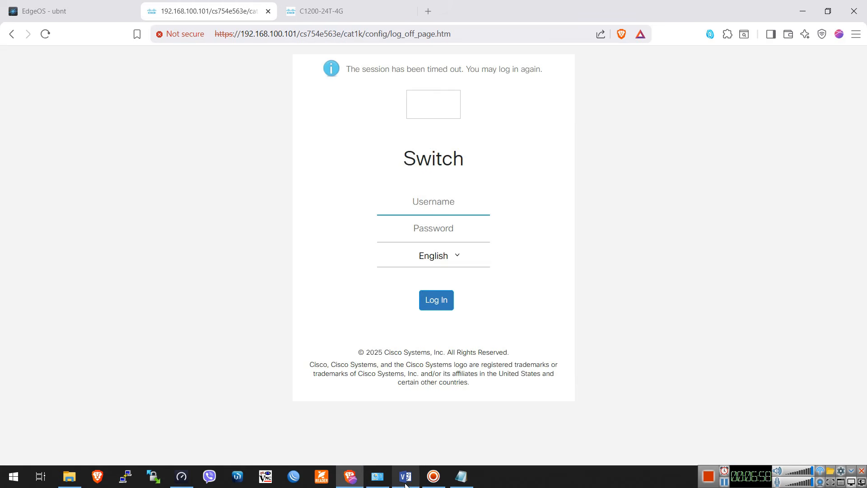
{"action": "left_click", "coordinate": [405, 477]}
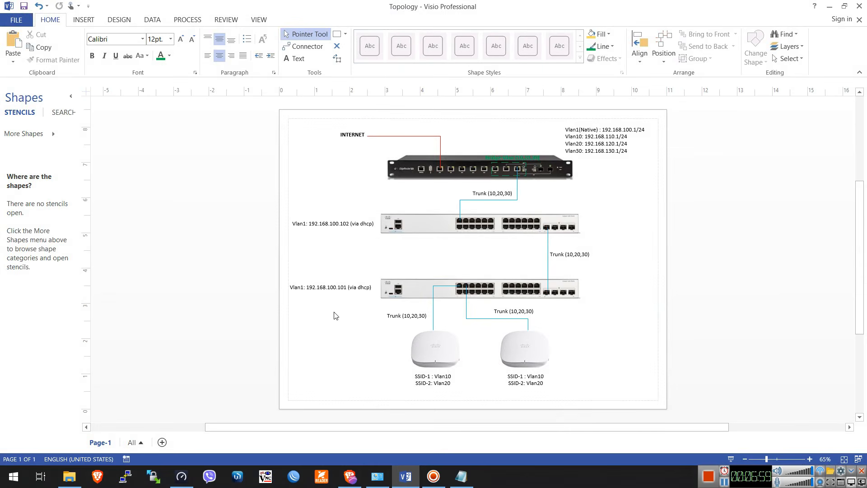
{"action": "left_click", "coordinate": [350, 476]}
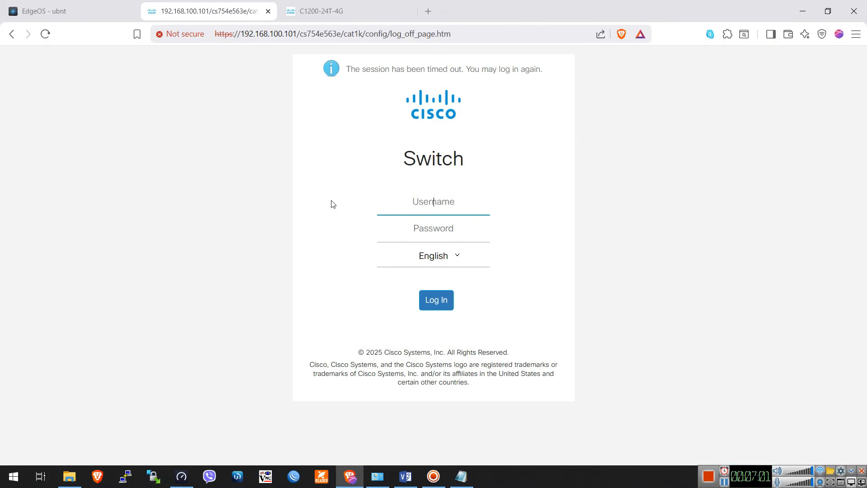
{"action": "left_click", "coordinate": [436, 207]}
{"action": "type", "text": "admin"}
{"action": "key", "text": "Tab"}
{"action": "type", "text": "••••••••••"}
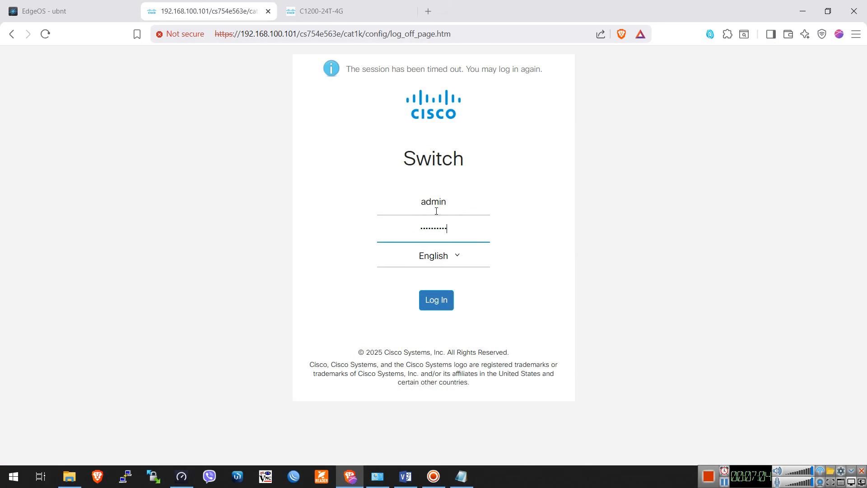
{"action": "left_click", "coordinate": [437, 300]}
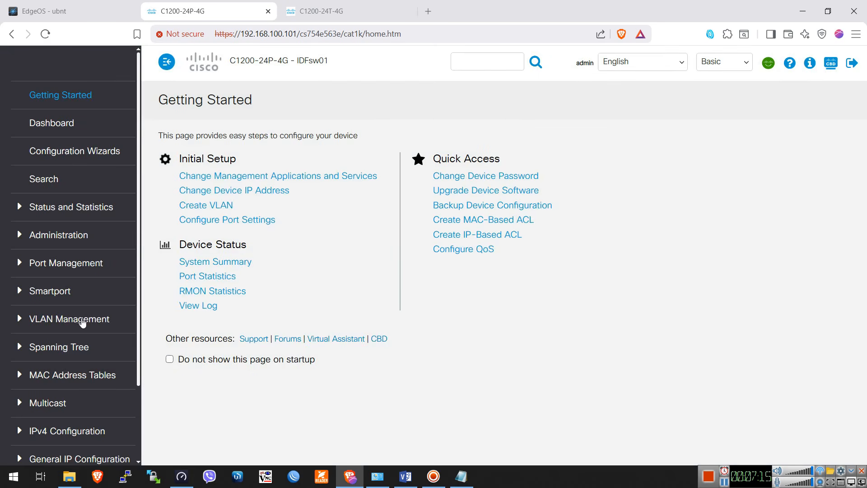
Open the switch's VLAN Settings and mark VLANs 10, 20 and 30 in the VLAN Table to review them
{"action": "left_click", "coordinate": [67, 320]}
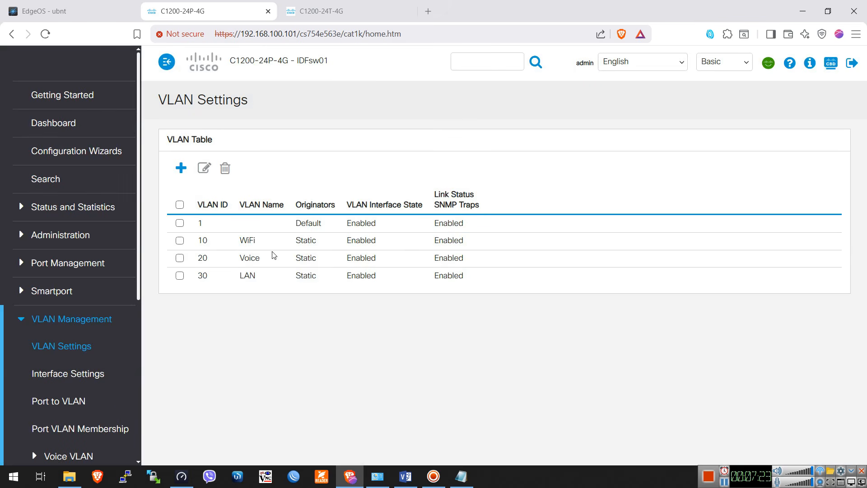
{"action": "left_click", "coordinate": [180, 240]}
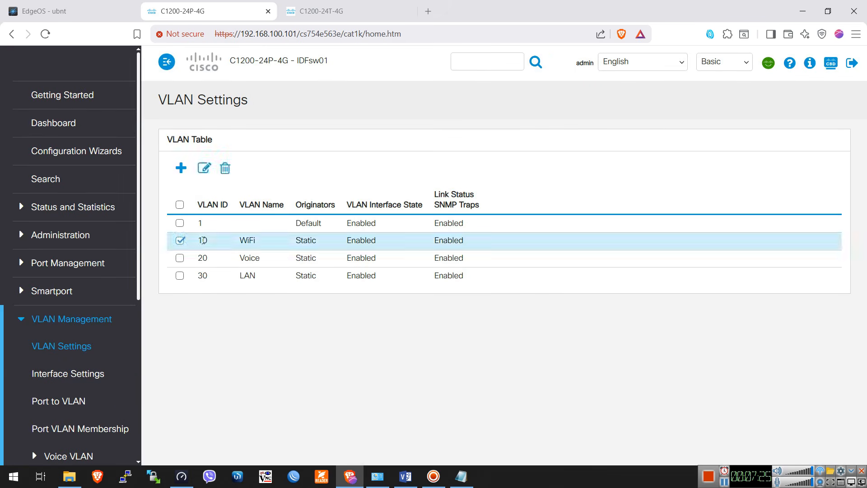
{"action": "left_click", "coordinate": [180, 258]}
{"action": "left_click", "coordinate": [202, 276]}
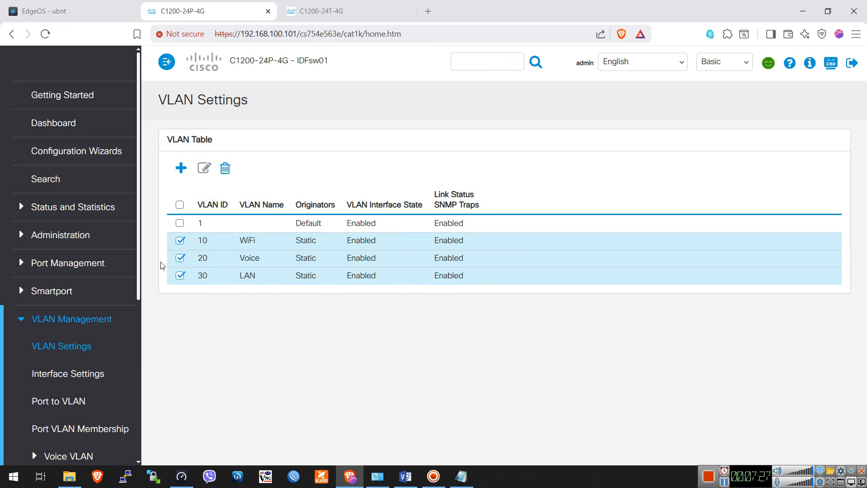
Review the interface VLAN modes of ports GE1, GE2 and GE25 in the Interface Settings Table
{"action": "left_click", "coordinate": [64, 373]}
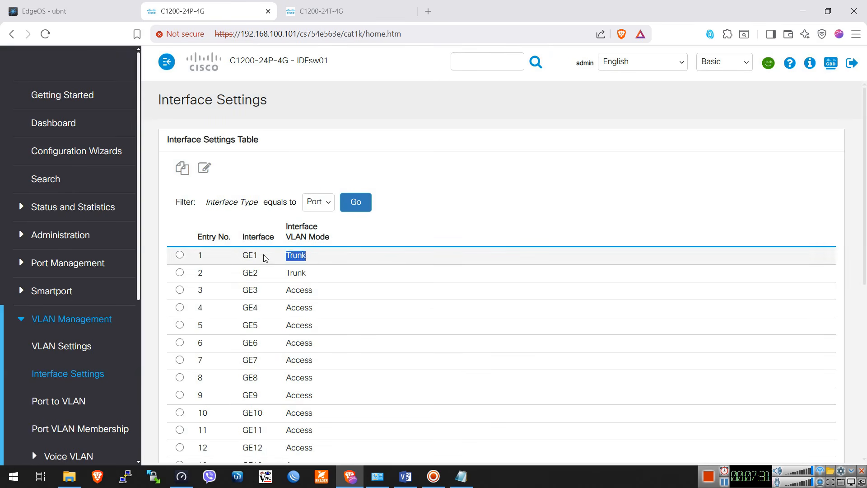
{"action": "double_click", "coordinate": [292, 254]}
{"action": "double_click", "coordinate": [296, 273]}
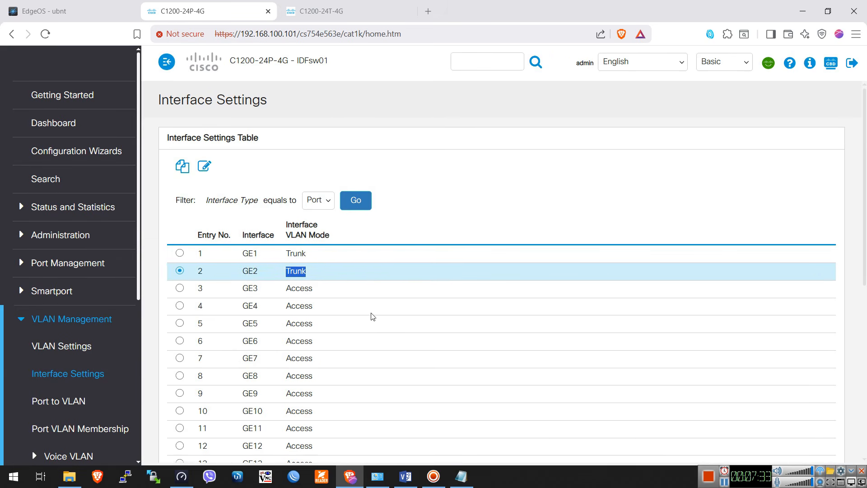
{"action": "scroll", "coordinate": [364, 335], "scroll_direction": "down", "scroll_amount": 5}
{"action": "scroll", "coordinate": [364, 335], "scroll_direction": "down", "scroll_amount": 3}
{"action": "double_click", "coordinate": [355, 345]}
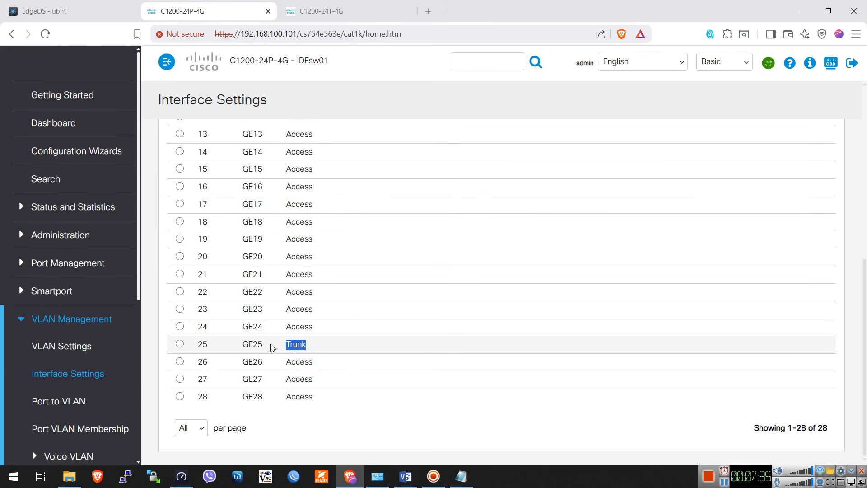
Switch to the Visio topology diagram and examine the lower switch's trunk links to both access points and to the upper switch
{"action": "left_click", "coordinate": [405, 476]}
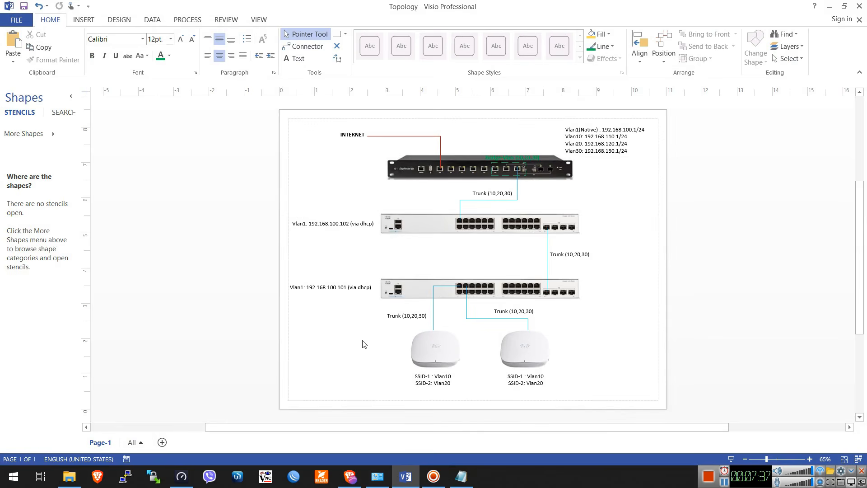
{"action": "scroll", "coordinate": [470, 377], "scroll_direction": "up", "scroll_amount": 3, "text": "ctrl"}
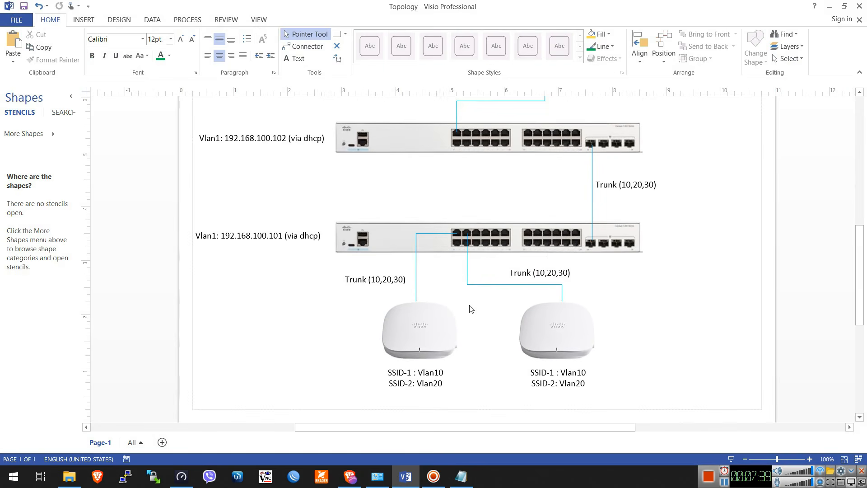
{"action": "left_click", "coordinate": [446, 233]}
{"action": "left_click", "coordinate": [466, 252]}
{"action": "double_click", "coordinate": [374, 278]}
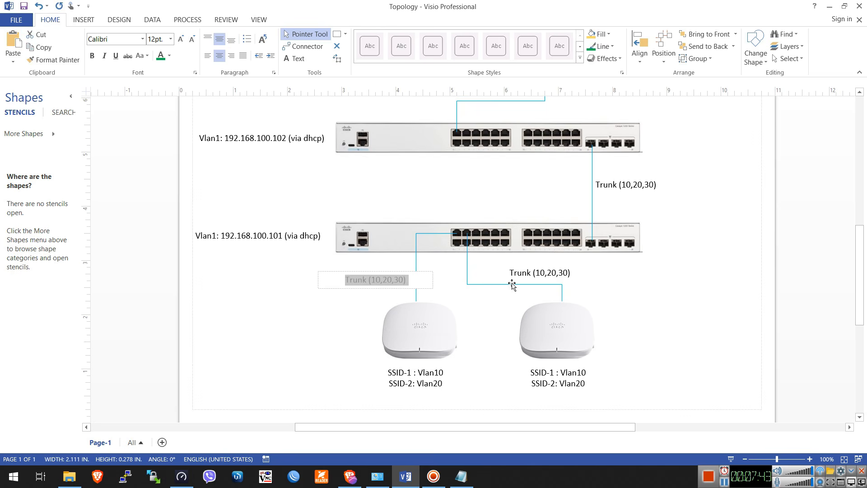
{"action": "double_click", "coordinate": [534, 273]}
{"action": "left_click", "coordinate": [676, 301]}
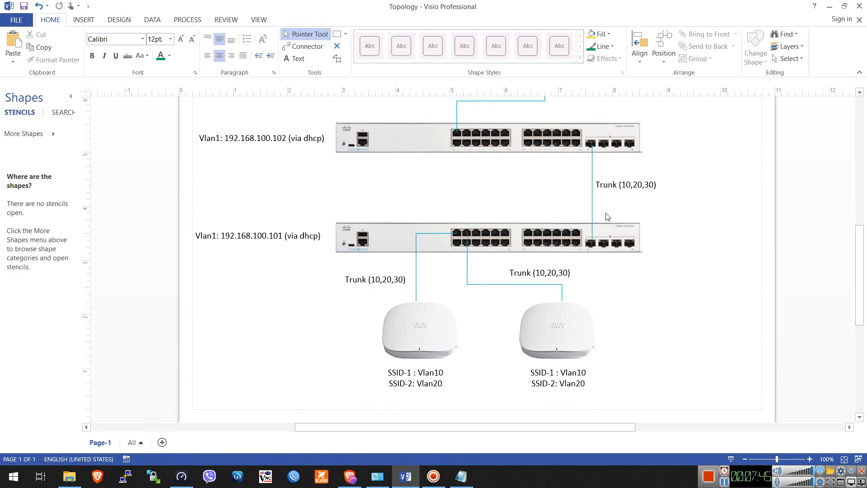
{"action": "left_click", "coordinate": [593, 206]}
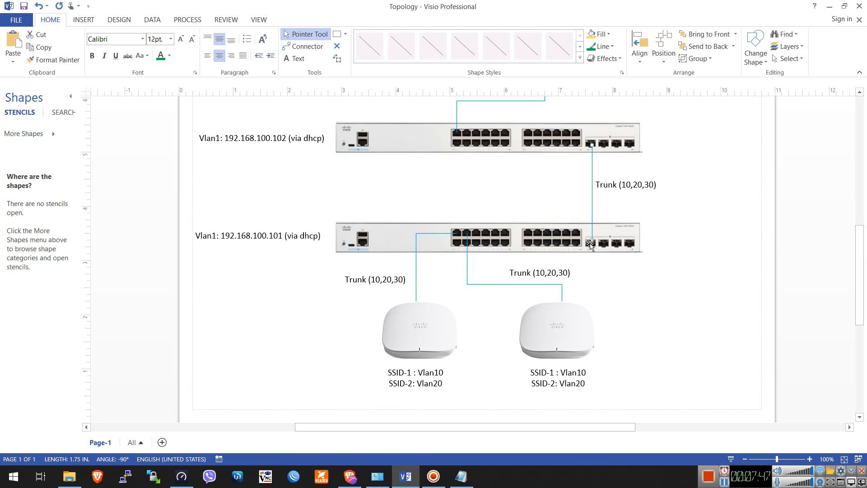
{"action": "double_click", "coordinate": [629, 187]}
{"action": "left_click", "coordinate": [710, 235]}
Return to the browser, inspect GE1's interface VLAN mode in its edit settings, and close them without changes
{"action": "key", "text": "alt+Tab"}
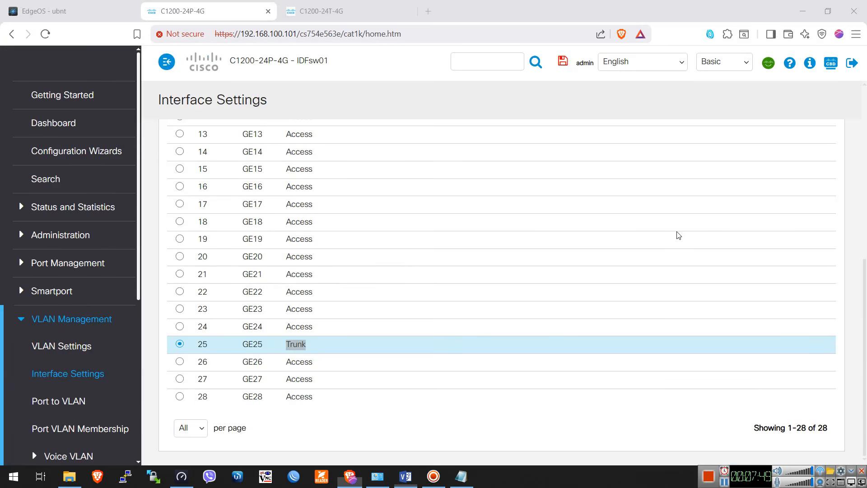
{"action": "left_click", "coordinate": [337, 348]}
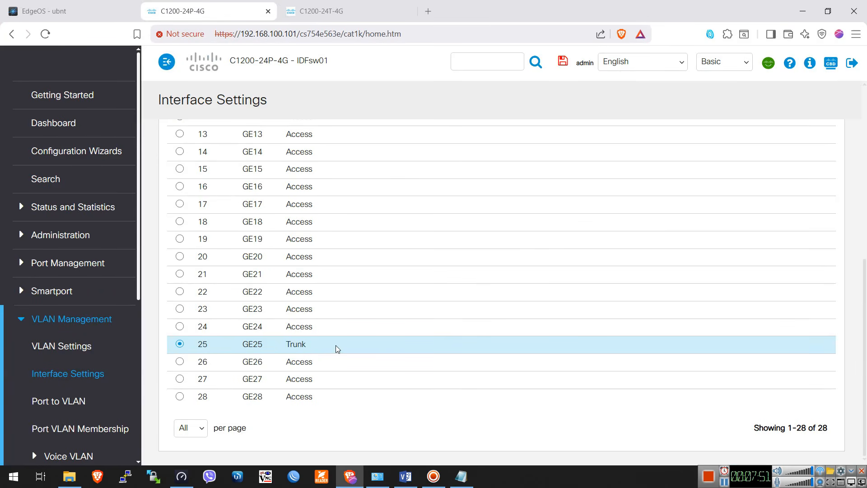
{"action": "scroll", "coordinate": [211, 335], "scroll_direction": "up", "scroll_amount": 7}
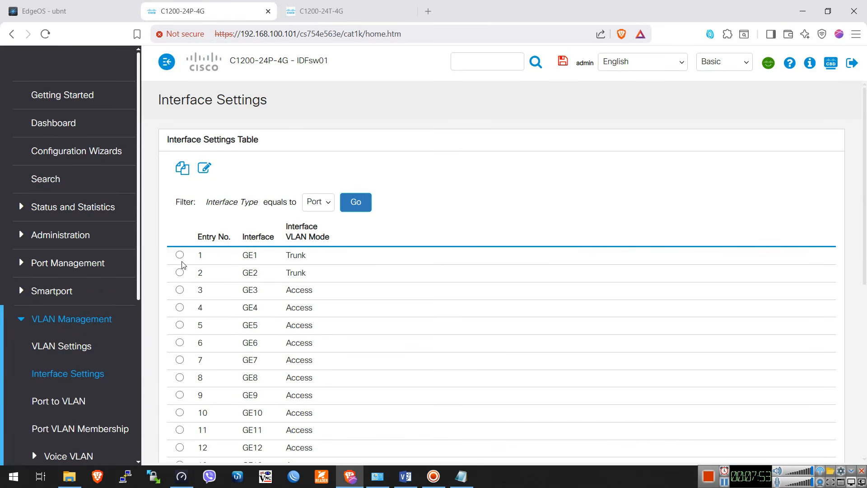
{"action": "left_click", "coordinate": [180, 254]}
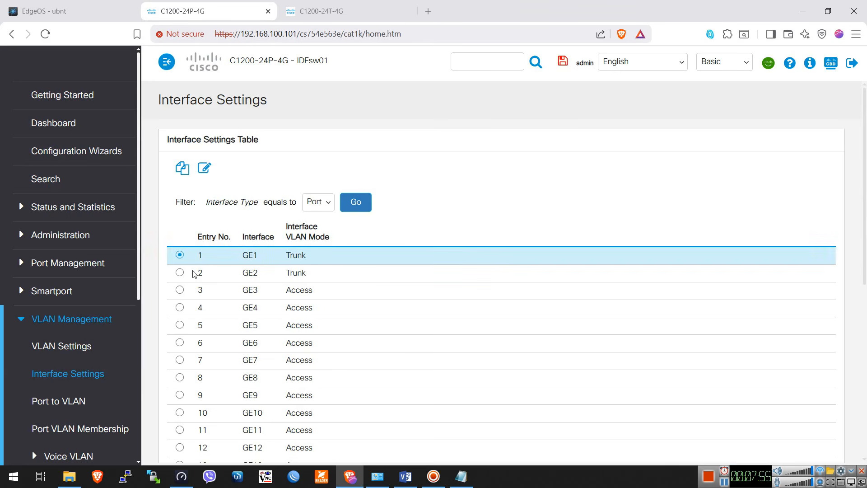
{"action": "left_click_drag", "start_coordinate": [315, 260], "coordinate": [272, 259]}
{"action": "left_click", "coordinate": [205, 168]}
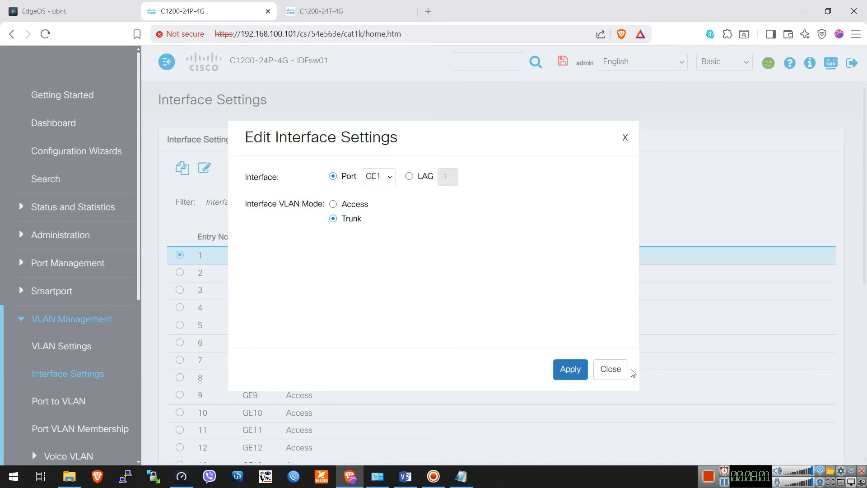
{"action": "left_click", "coordinate": [617, 371]}
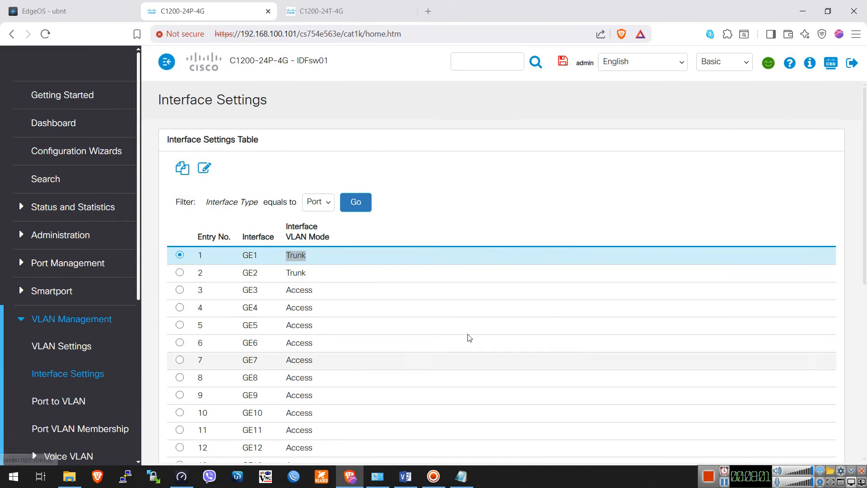
Select ports GE2 and GE25 in turn in the Interface Settings Table to check their VLAN modes
{"action": "left_click", "coordinate": [180, 272]}
{"action": "scroll", "coordinate": [313, 275], "scroll_direction": "down", "scroll_amount": 5}
{"action": "scroll", "coordinate": [307, 341], "scroll_direction": "down", "scroll_amount": 2}
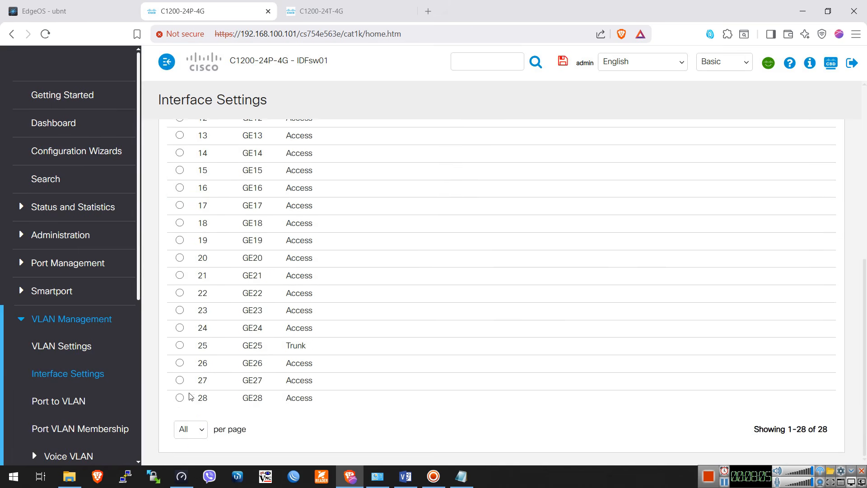
{"action": "left_click", "coordinate": [180, 344]}
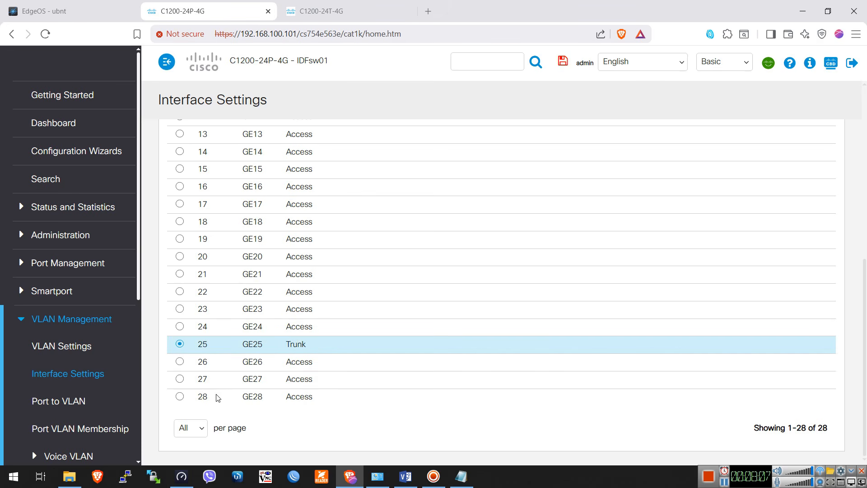
Open the Port to VLAN page and review the membership types of all ports for VLAN 1
{"action": "scroll", "coordinate": [112, 338], "scroll_direction": "down", "scroll_amount": 2}
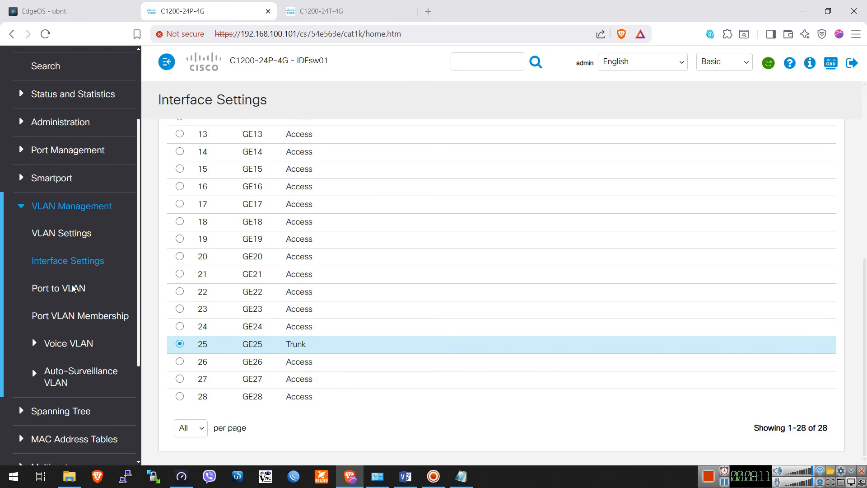
{"action": "left_click", "coordinate": [56, 290]}
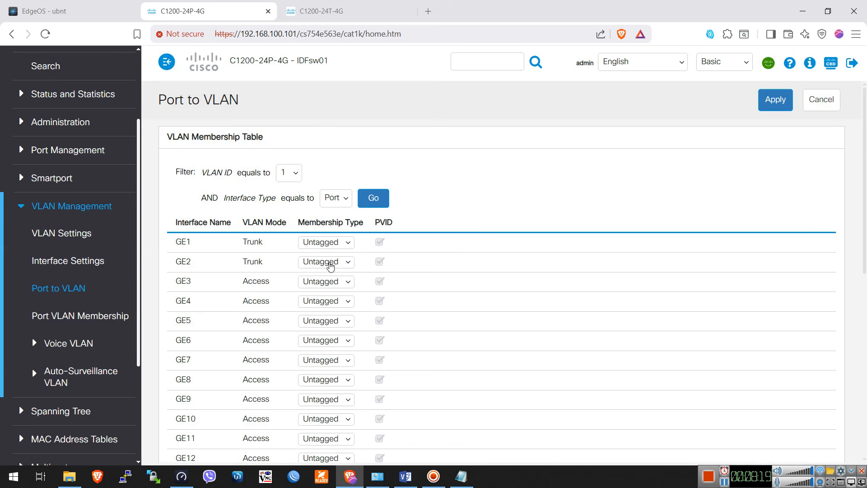
{"action": "scroll", "coordinate": [345, 343], "scroll_direction": "down", "scroll_amount": 8}
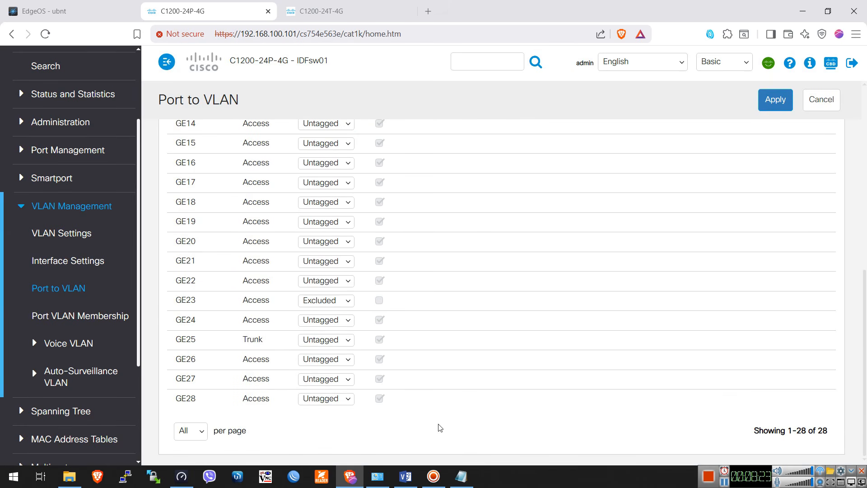
Open the Port VLAN Membership page and review the administrative VLANs of ports GE1, GE2 and GE25
{"action": "left_click", "coordinate": [79, 318]}
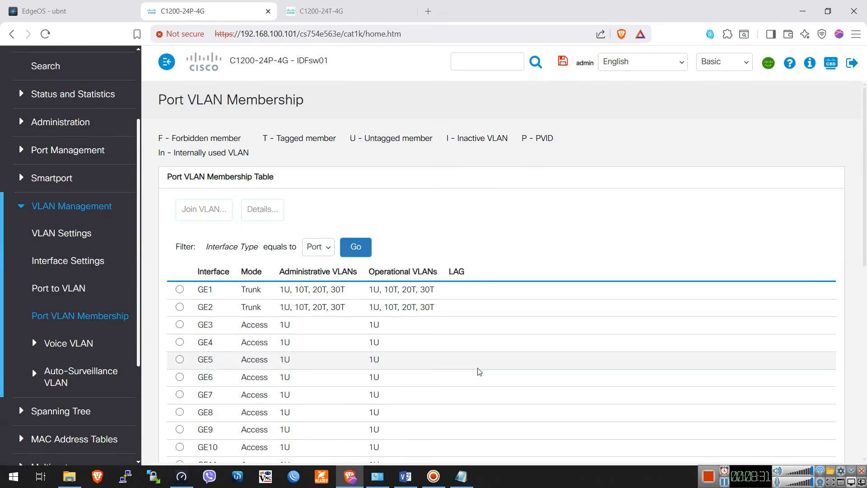
{"action": "left_click_drag", "start_coordinate": [346, 296], "coordinate": [257, 291]}
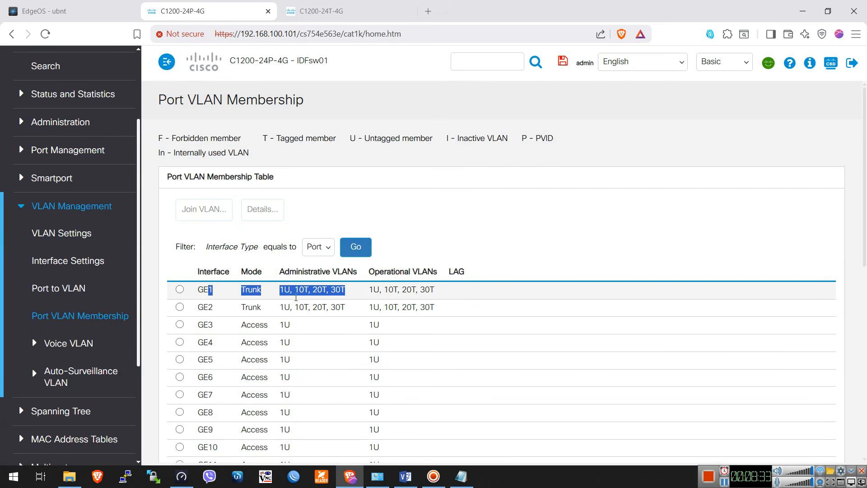
{"action": "left_click_drag", "start_coordinate": [348, 307], "coordinate": [242, 308]}
{"action": "scroll", "coordinate": [409, 329], "scroll_direction": "down", "scroll_amount": 9}
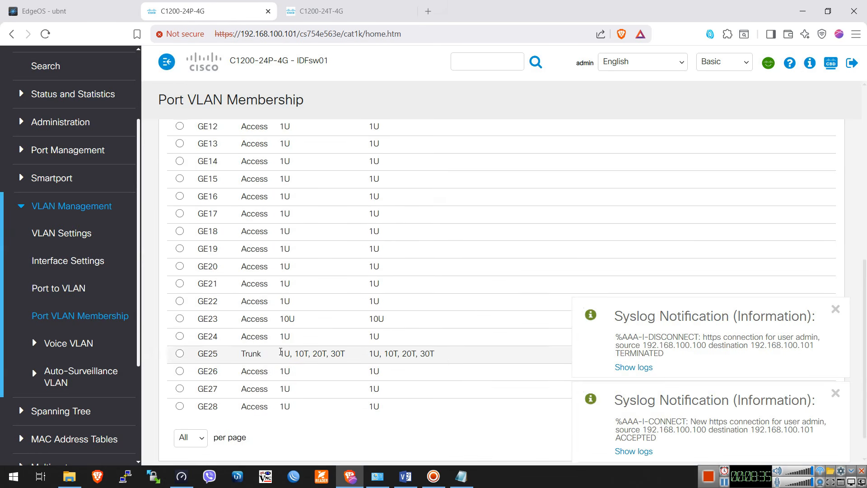
Select port GE25 in the Port VLAN Membership Table to review its VLANs, and switch to the Visio topology diagram to compare its trunk
{"action": "left_click_drag", "start_coordinate": [441, 309], "coordinate": [263, 306]}
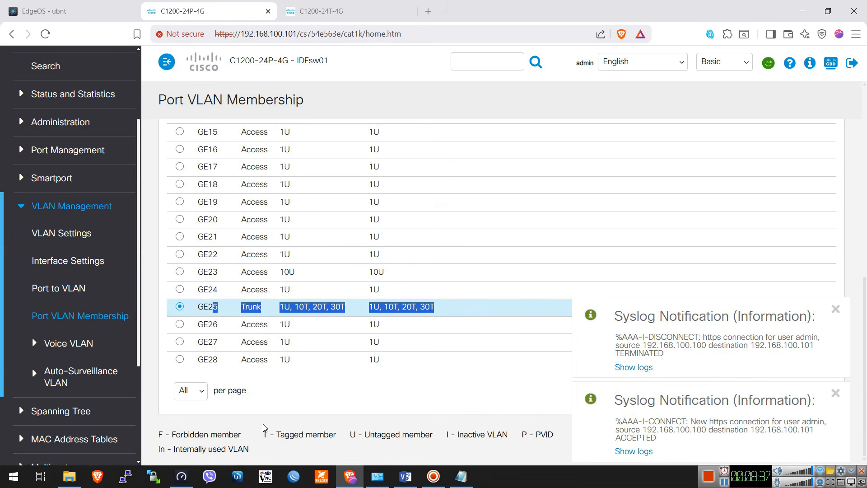
{"action": "left_click", "coordinate": [353, 396]}
{"action": "scroll", "coordinate": [225, 321], "scroll_direction": "up", "scroll_amount": 9}
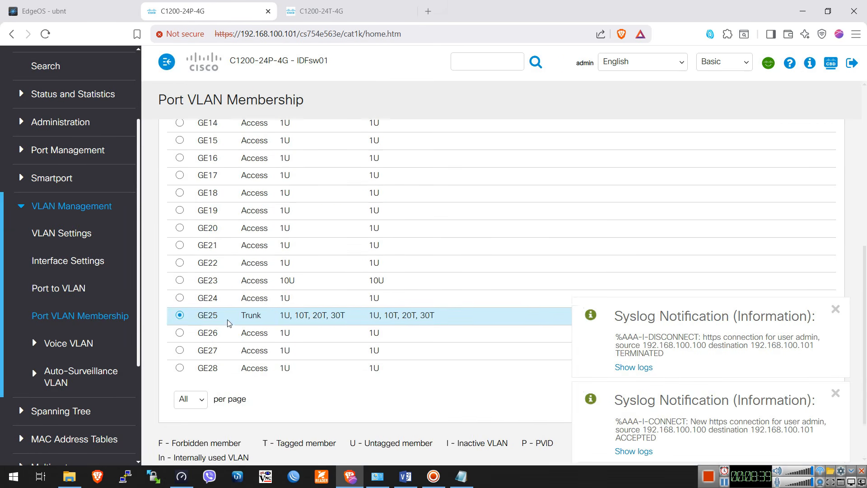
{"action": "left_click", "coordinate": [395, 478]}
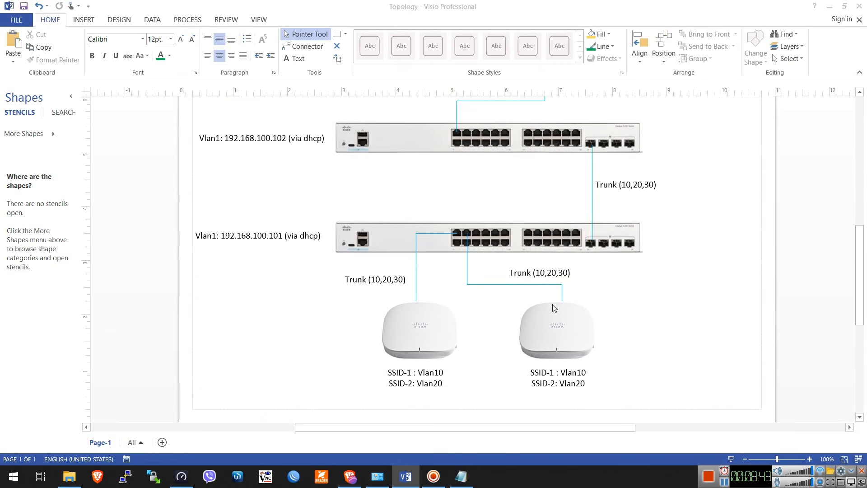
Return to the browser, inspect GE25's user-defined tagged VLANs in its VLAN membership settings, and close them without changes
{"action": "key", "text": "alt+Tab"}
{"action": "left_click", "coordinate": [279, 209]}
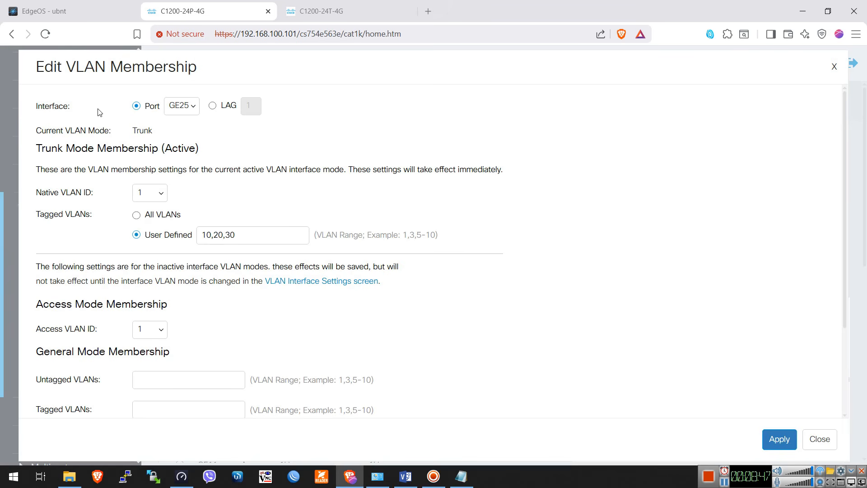
{"action": "triple_click", "coordinate": [246, 235]}
{"action": "scroll", "coordinate": [552, 389], "scroll_direction": "down", "scroll_amount": 3}
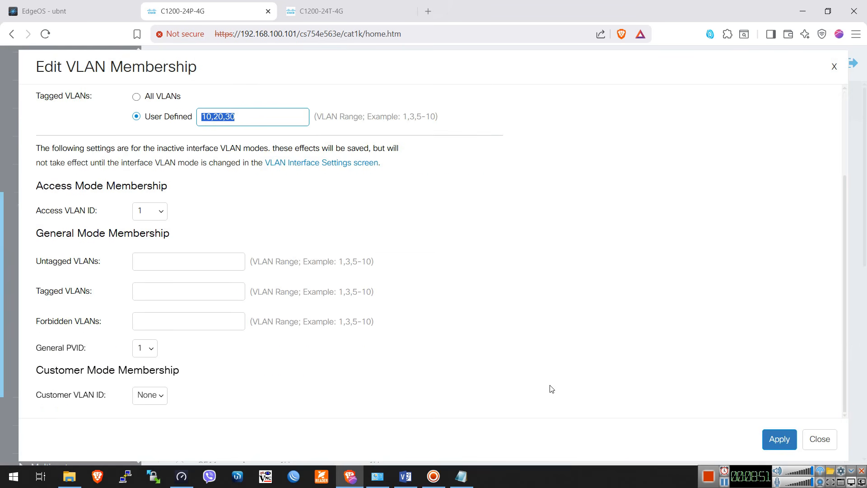
{"action": "left_click", "coordinate": [820, 439]}
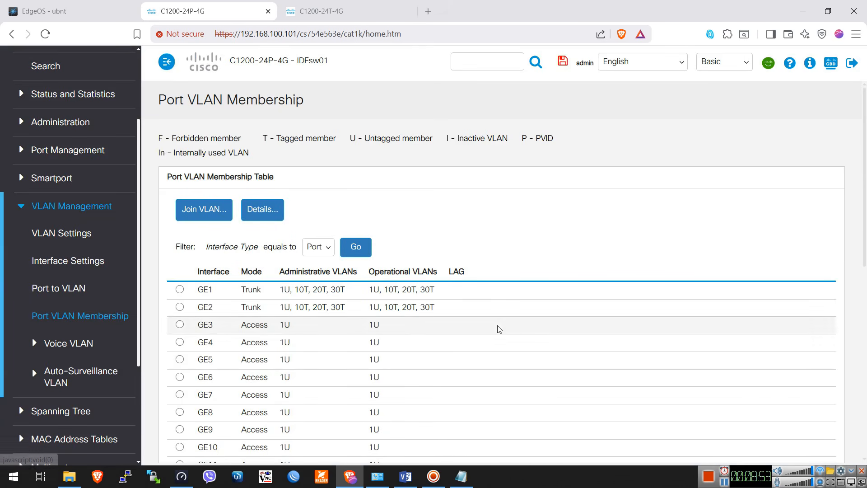
Compare the VLANs of GE1 and GE2 in the table, and check GE2's tagged VLANs in its membership settings without changing them
{"action": "left_click_drag", "start_coordinate": [380, 291], "coordinate": [276, 291]}
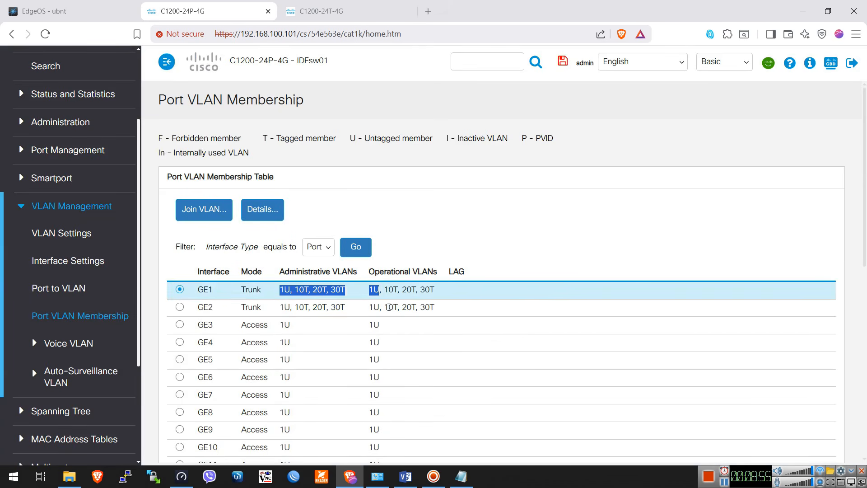
{"action": "left_click_drag", "start_coordinate": [389, 308], "coordinate": [235, 307]}
{"action": "left_click", "coordinate": [213, 212]}
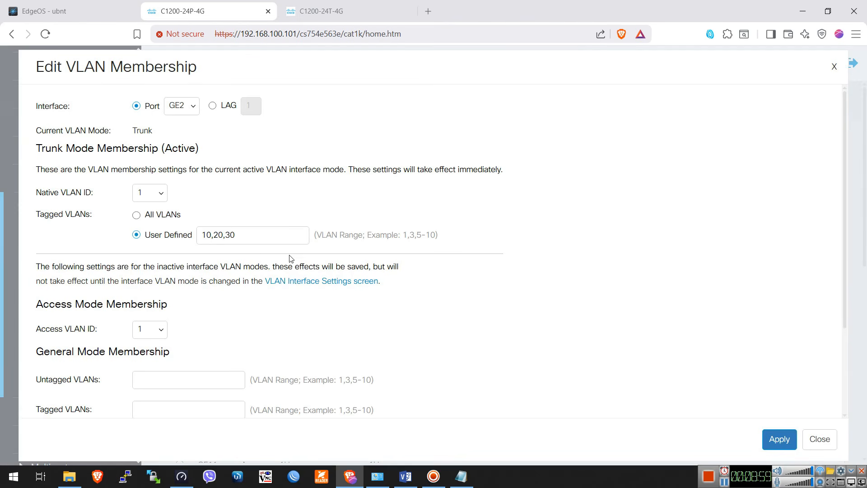
{"action": "left_click_drag", "start_coordinate": [237, 235], "coordinate": [180, 234]}
{"action": "left_click", "coordinate": [422, 229]}
{"action": "left_click", "coordinate": [819, 439]}
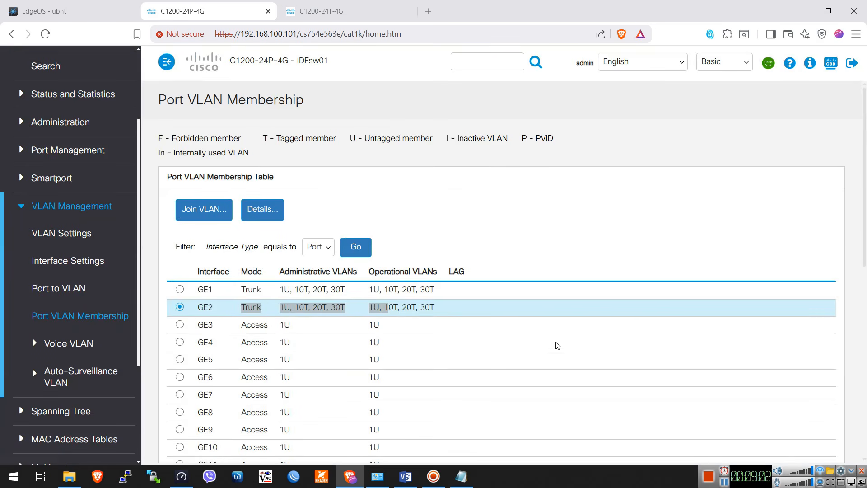
Inspect GE1's native and tagged VLANs in its VLAN membership settings and close them without changes
{"action": "left_click", "coordinate": [180, 290]}
{"action": "left_click", "coordinate": [216, 211]}
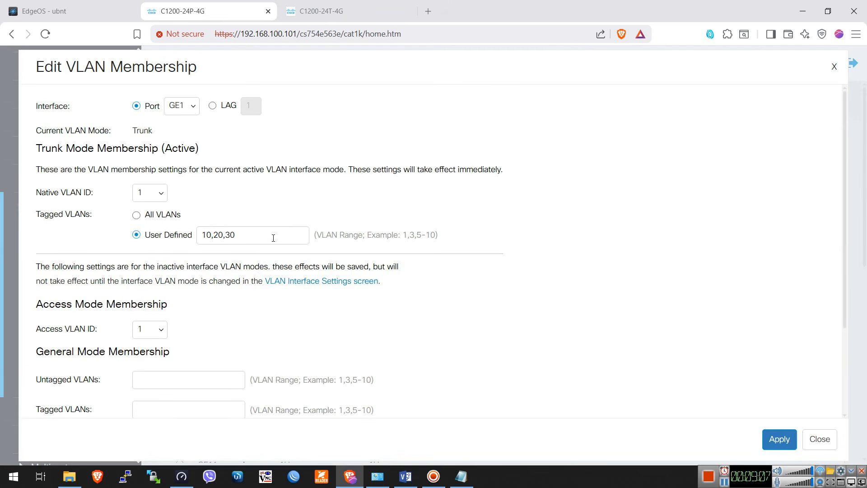
{"action": "triple_click", "coordinate": [288, 237]}
{"action": "left_click", "coordinate": [696, 281]}
{"action": "scroll", "coordinate": [447, 325], "scroll_direction": "down", "scroll_amount": 3}
{"action": "left_click", "coordinate": [816, 439]}
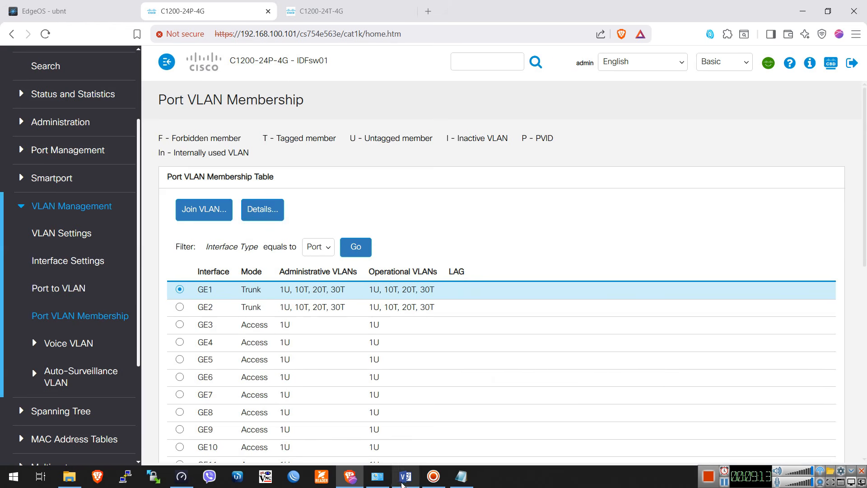
Switch to the Visio topology diagram, fit the whole page in view, and select the two switches in turn to review them
{"action": "left_click", "coordinate": [403, 483]}
{"action": "scroll", "coordinate": [602, 284], "scroll_direction": "up", "scroll_amount": 1}
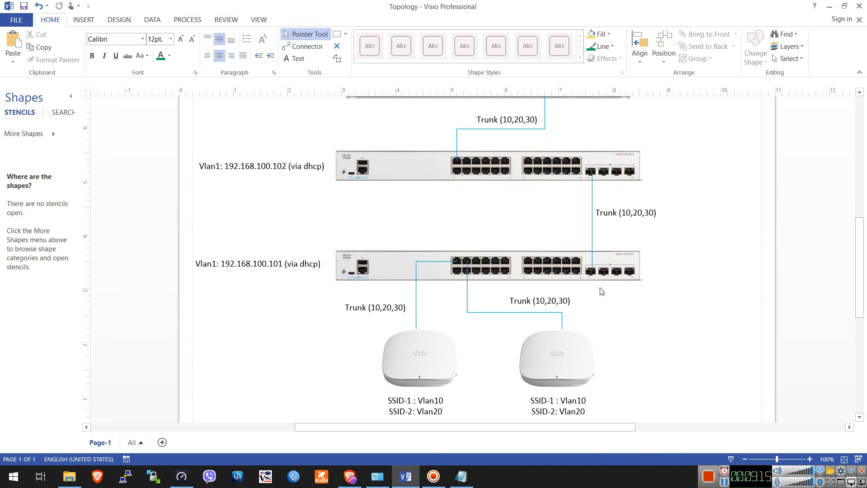
{"action": "left_click", "coordinate": [844, 458]}
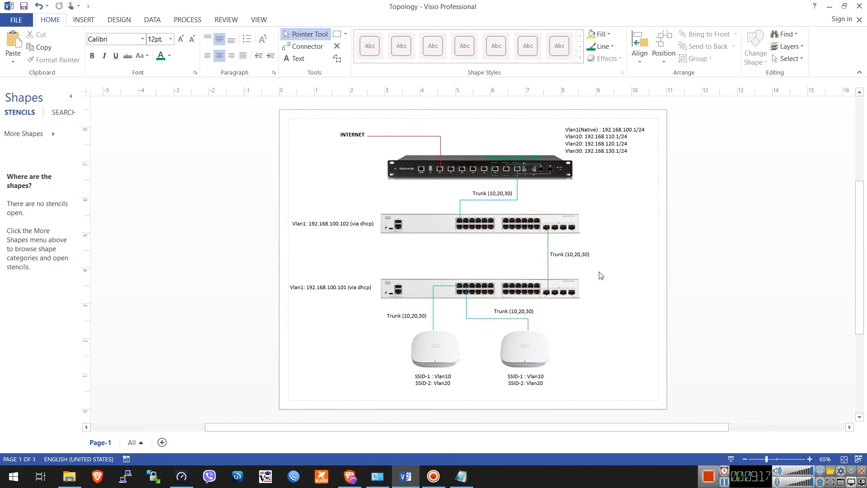
{"action": "left_click", "coordinate": [418, 228]}
{"action": "left_click", "coordinate": [412, 287]}
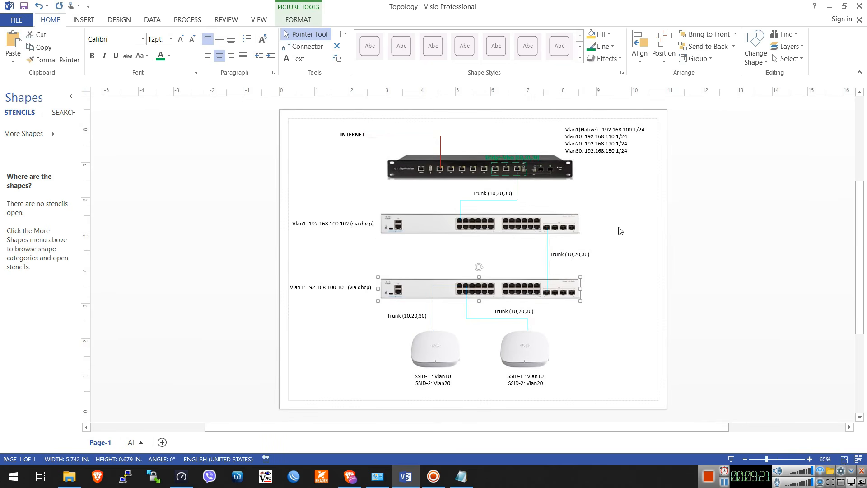